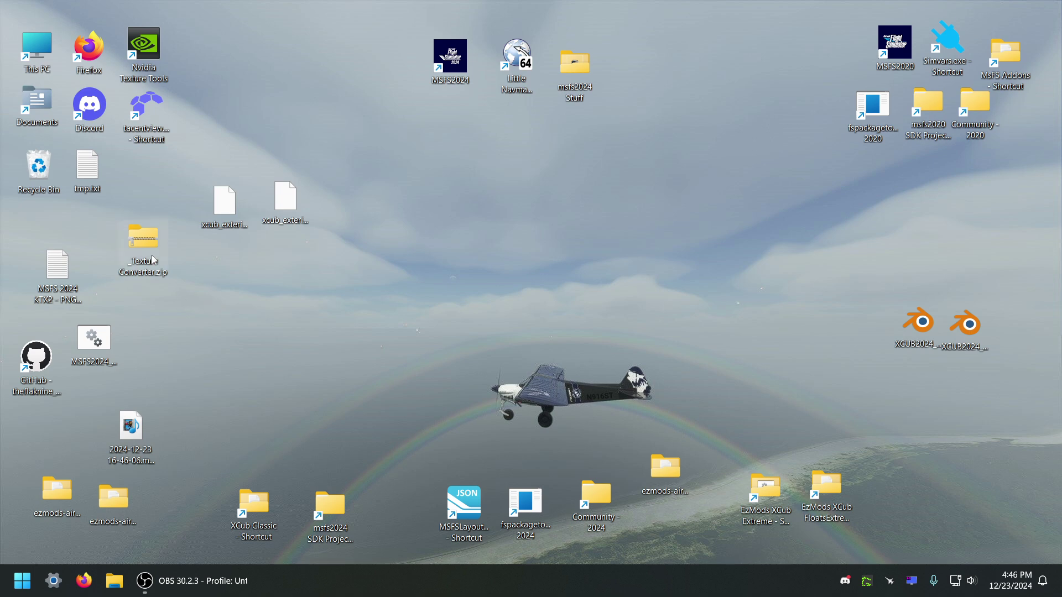
- Open Firefox, move it to the right, and shift the xcub exterior texture files higher up
double_click(89, 51)
drag(546, 87, 782, 84)
click(297, 191)
drag(293, 206, 292, 161)
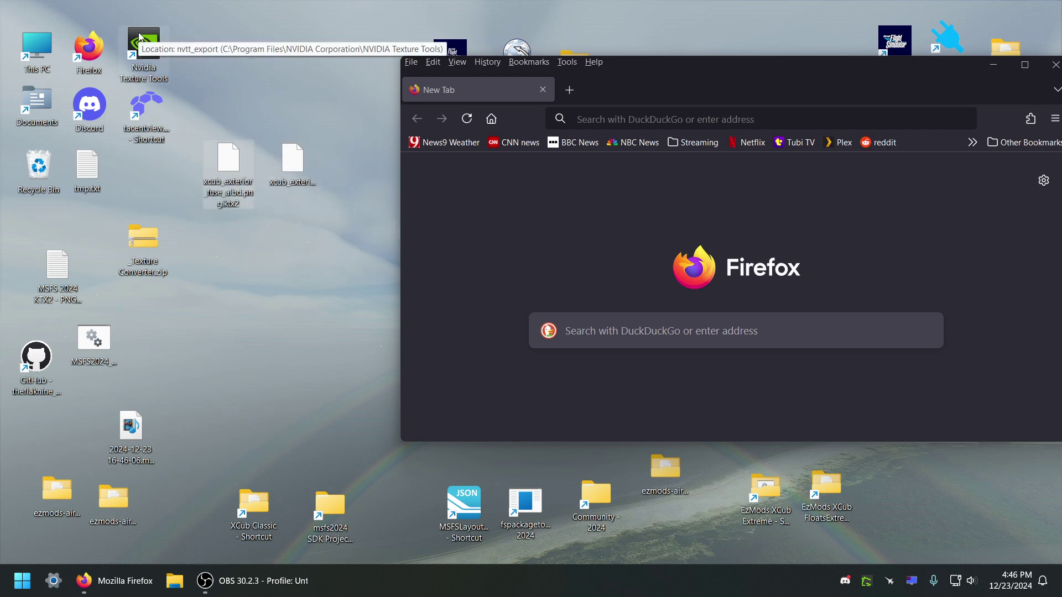
click(145, 52)
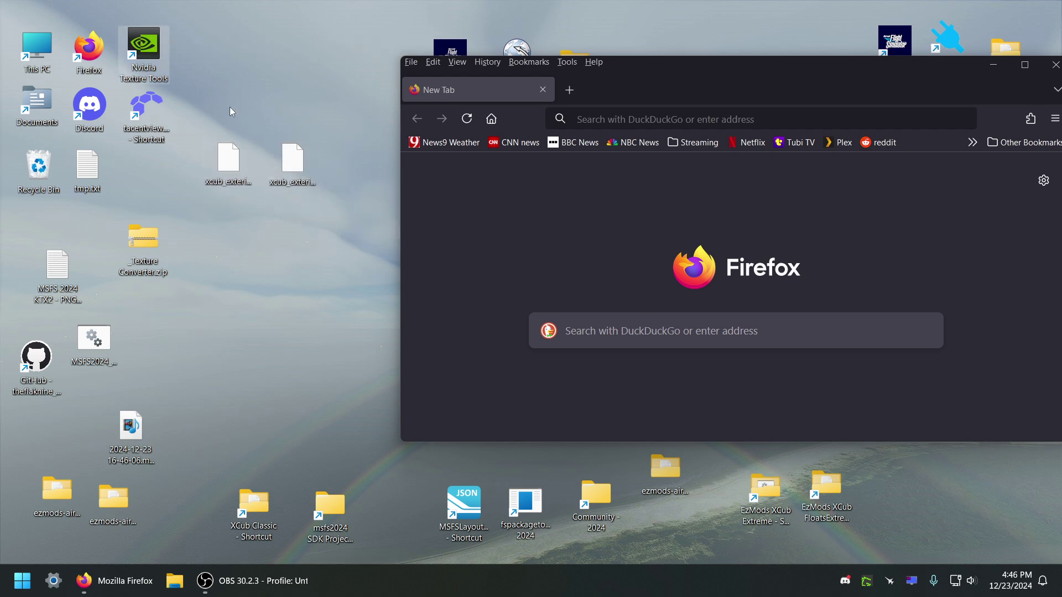
- Launch NVIDIA Texture Tools Exporter and rearrange its window, the xcub textures and Texture Converter.zip
double_click(149, 59)
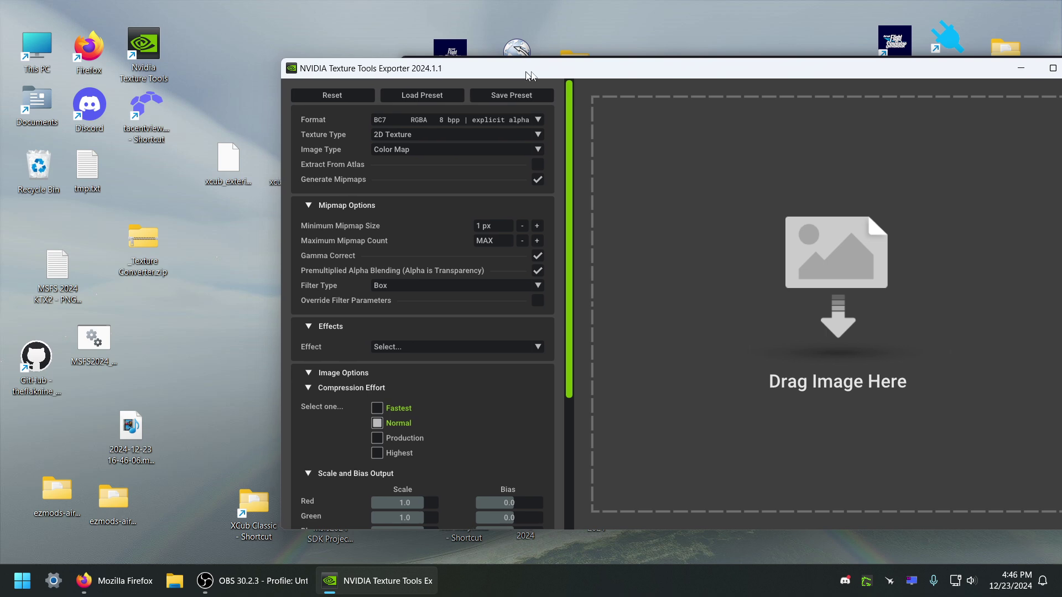
drag(300, 104, 209, 184)
drag(209, 184, 144, 178)
drag(135, 230, 133, 308)
drag(703, 62, 576, 54)
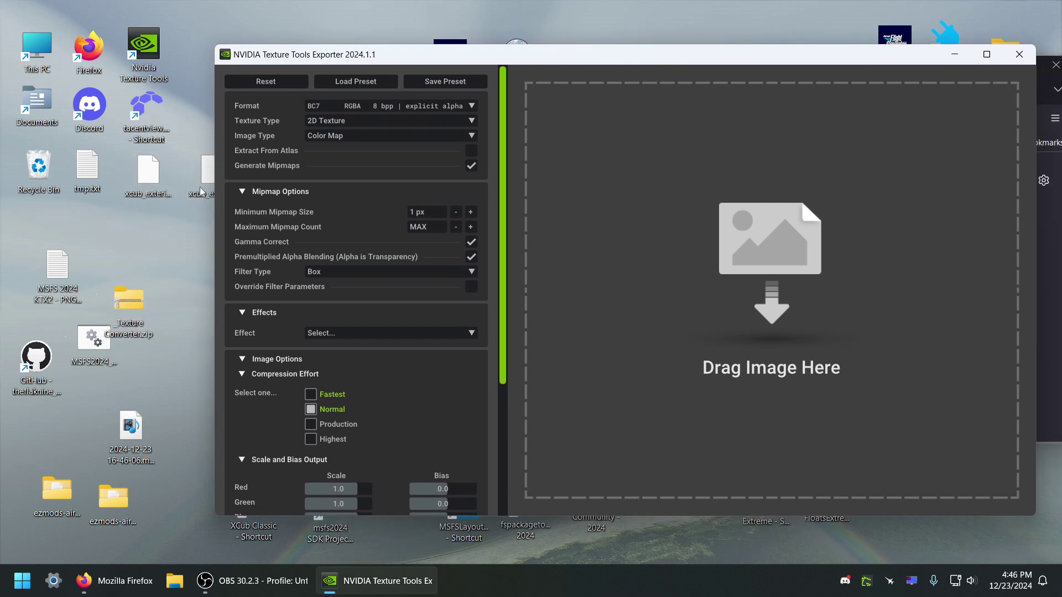
click(161, 231)
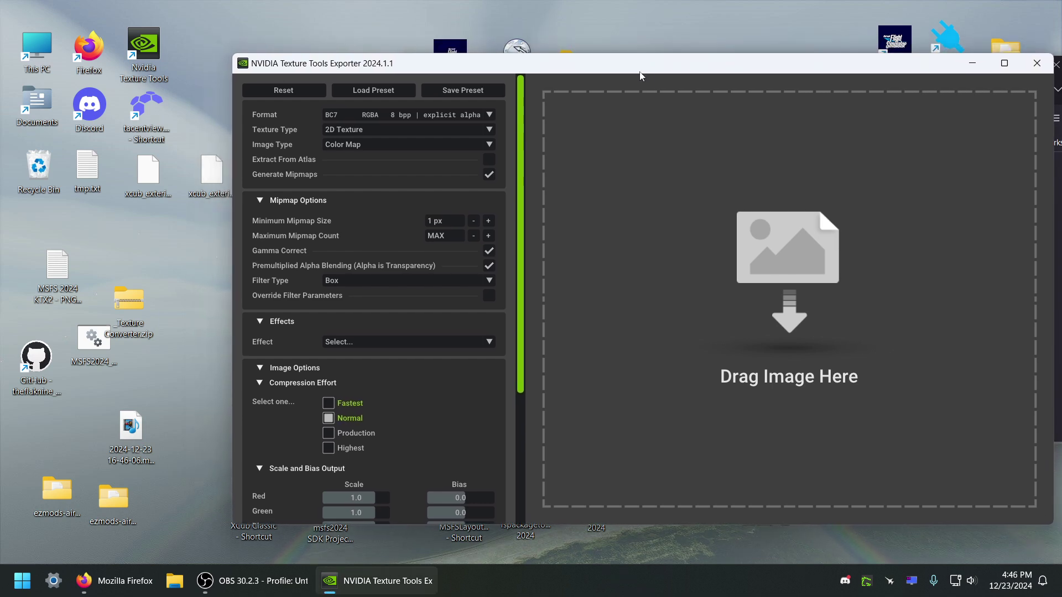
drag(211, 176, 189, 228)
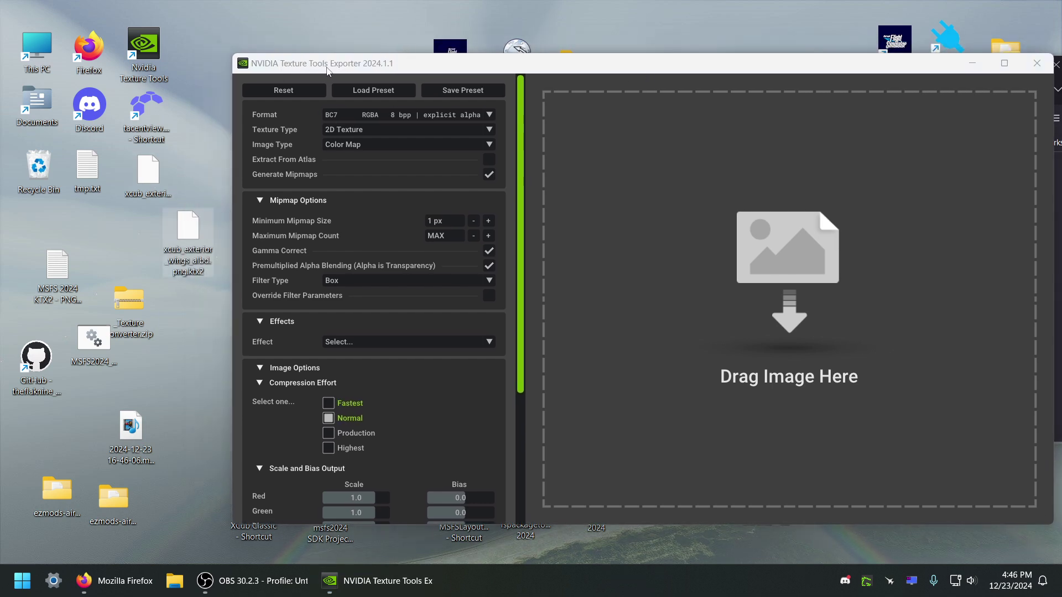
- Load the fuselage KTX2 texture into the exporter and choose PNG as the save type
drag(145, 171, 764, 226)
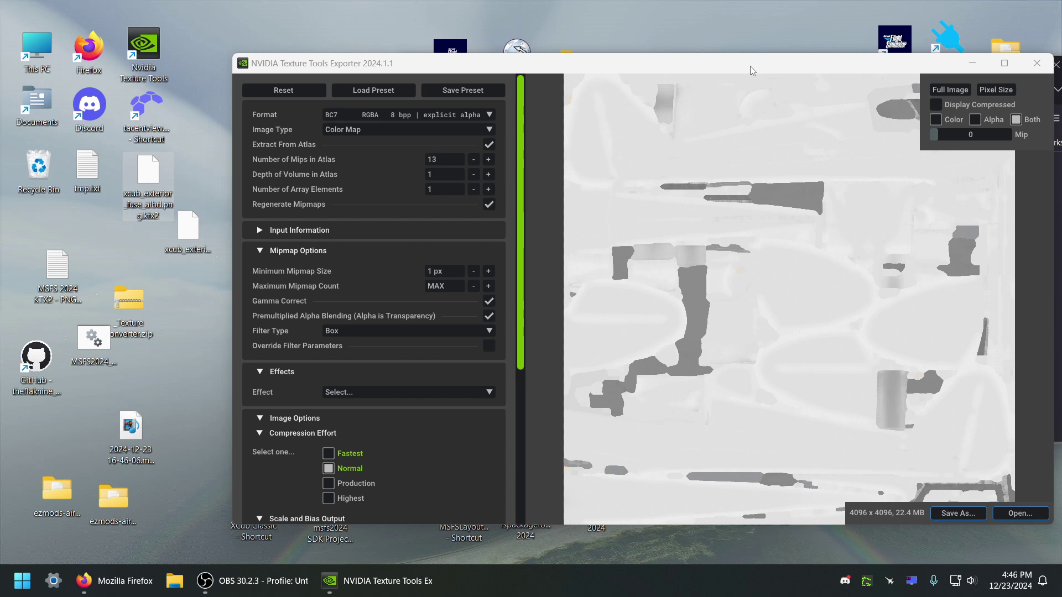
drag(749, 64, 665, 62)
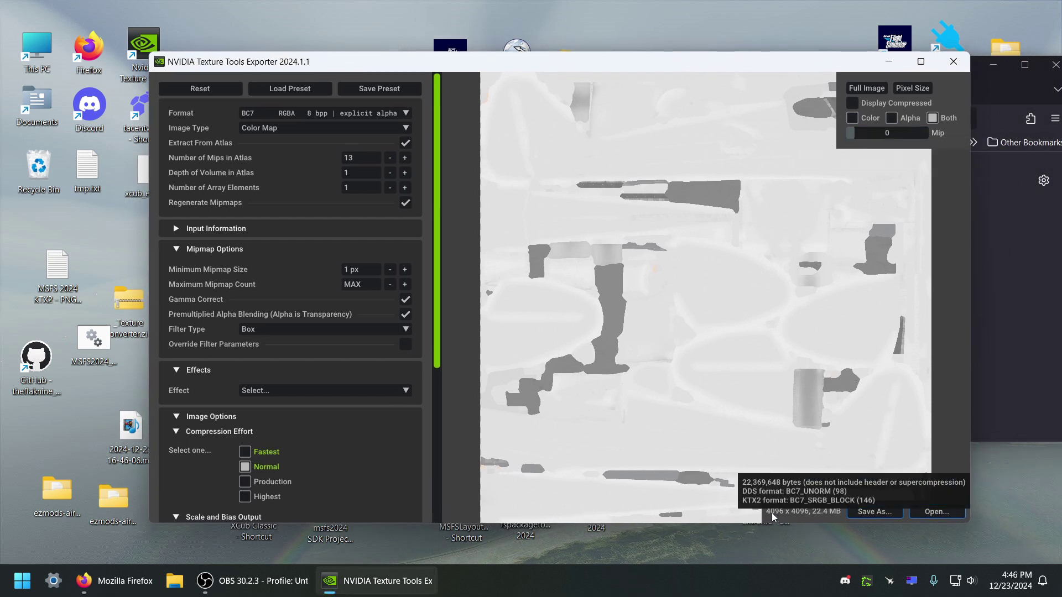
click(873, 515)
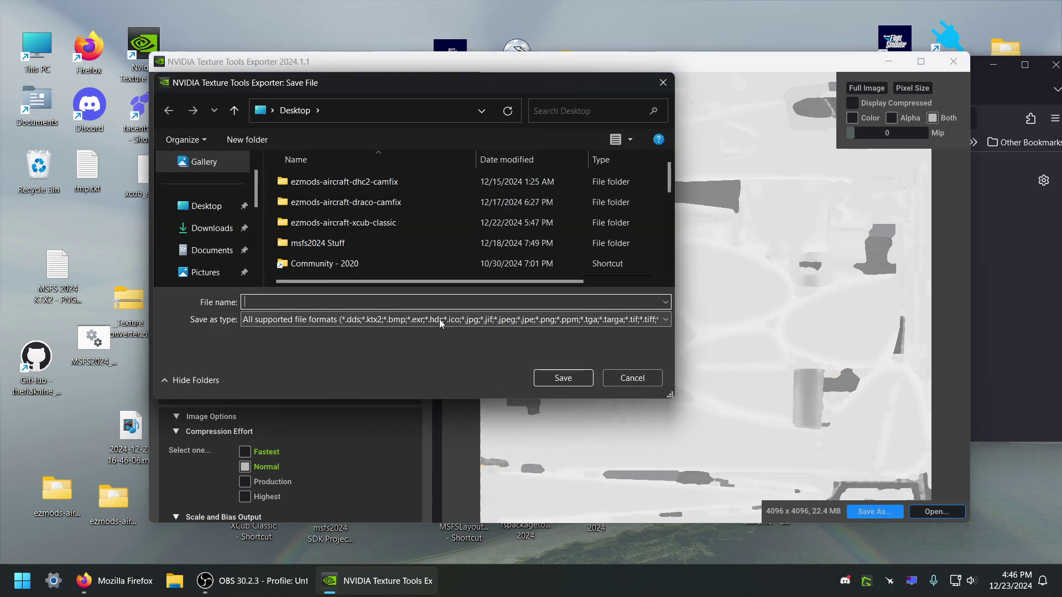
click(418, 320)
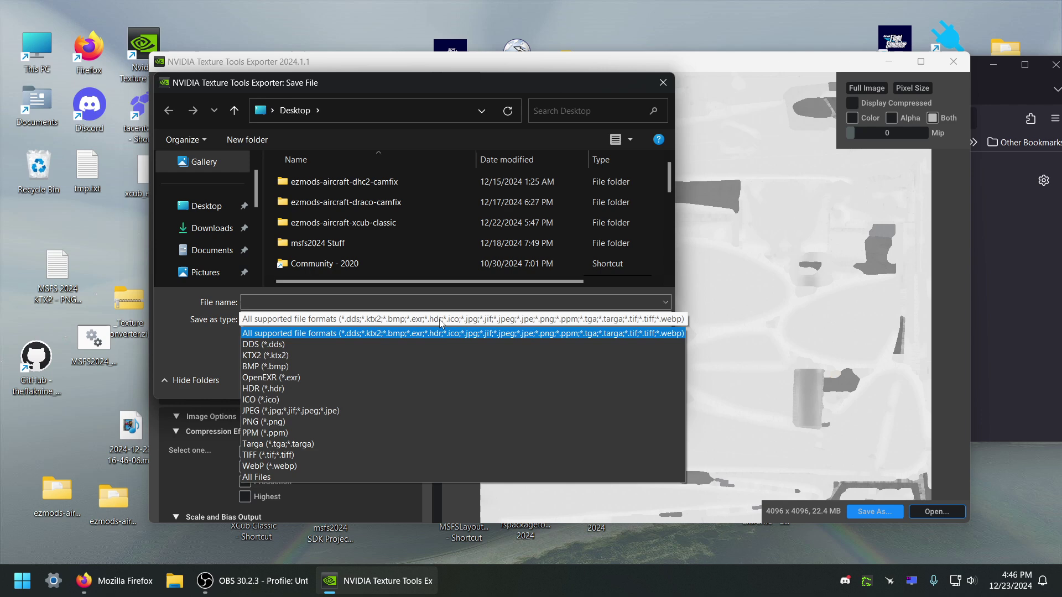
click(258, 421)
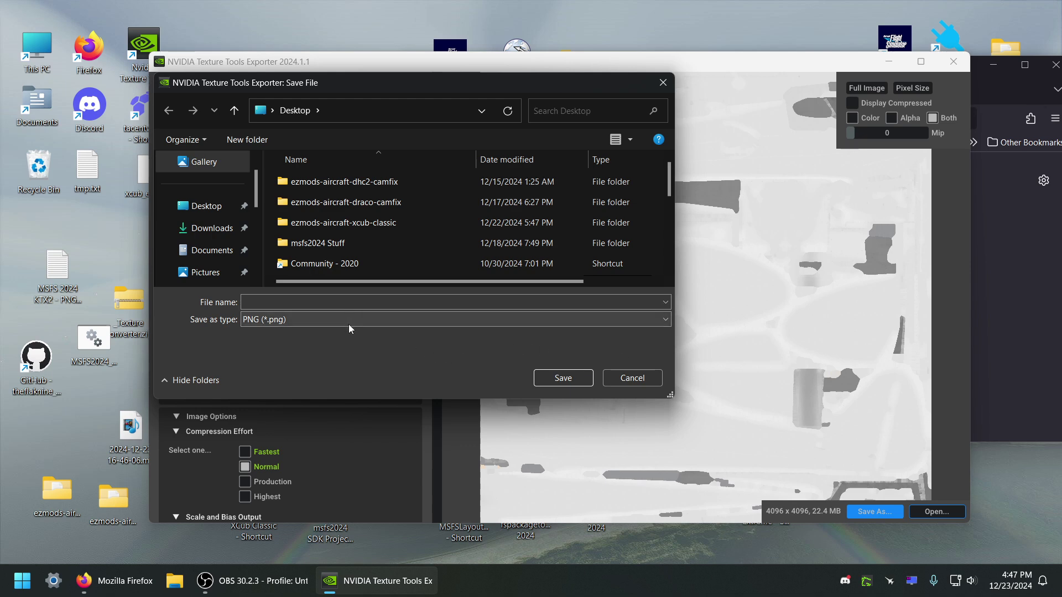
- Save the texture to the Desktop as fuselage.png
click(326, 300)
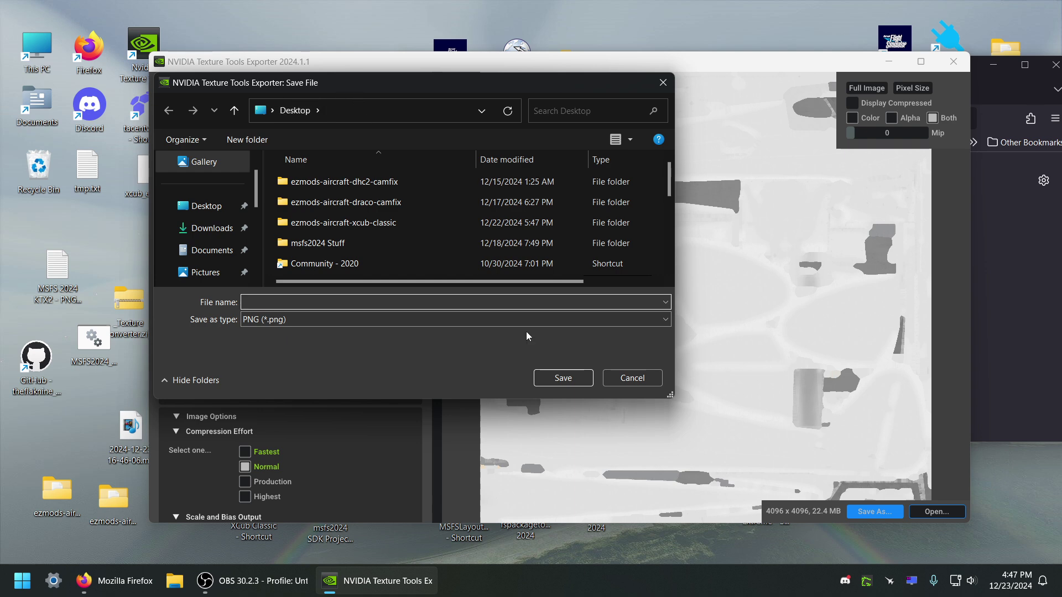
click(311, 72)
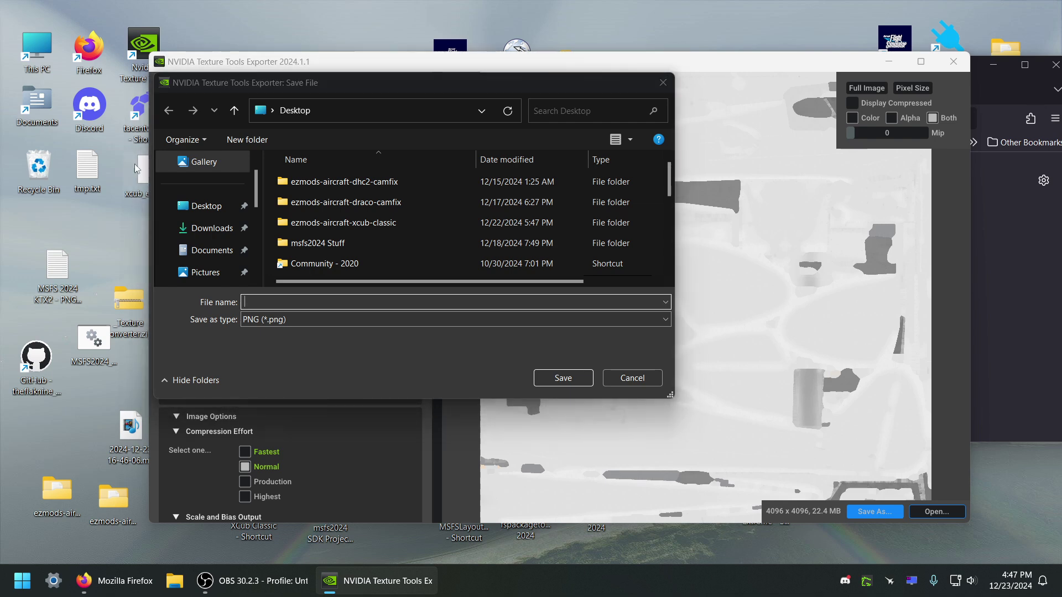
drag(142, 172, 112, 230)
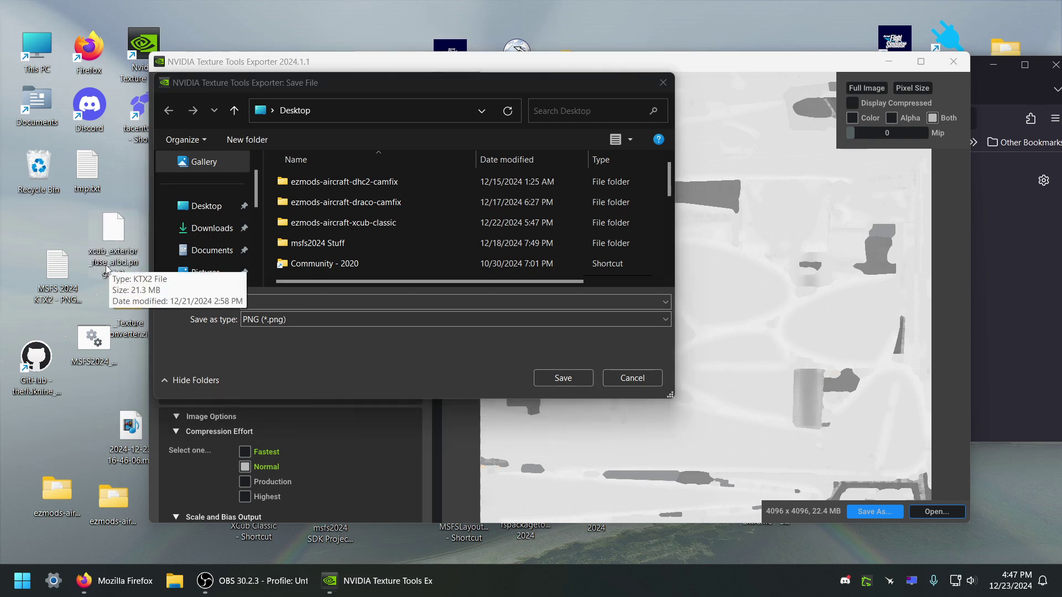
click(264, 303)
text(fuselage)
key(Return)
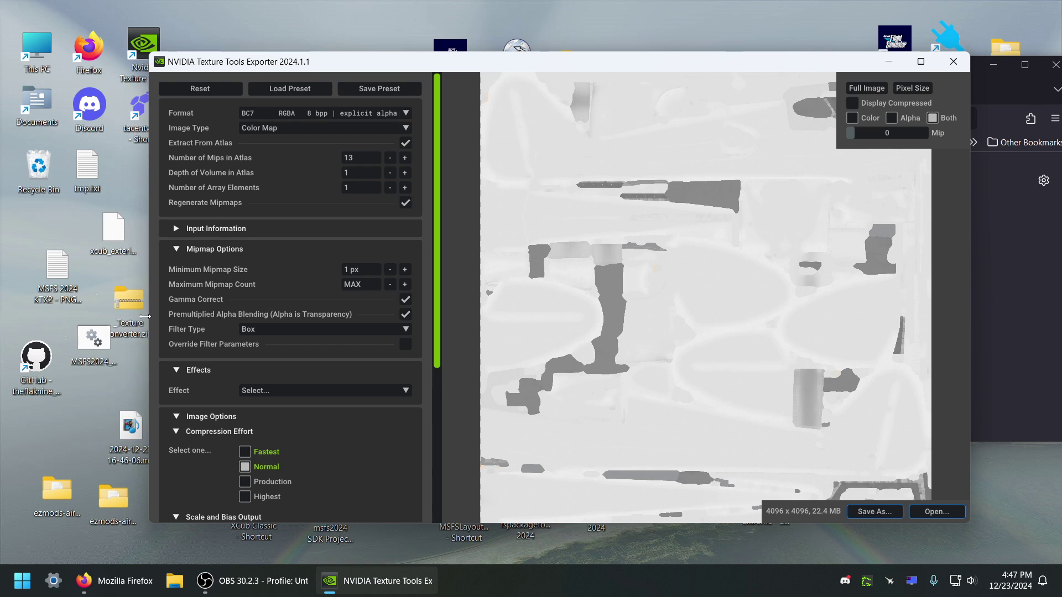
drag(138, 448, 103, 440)
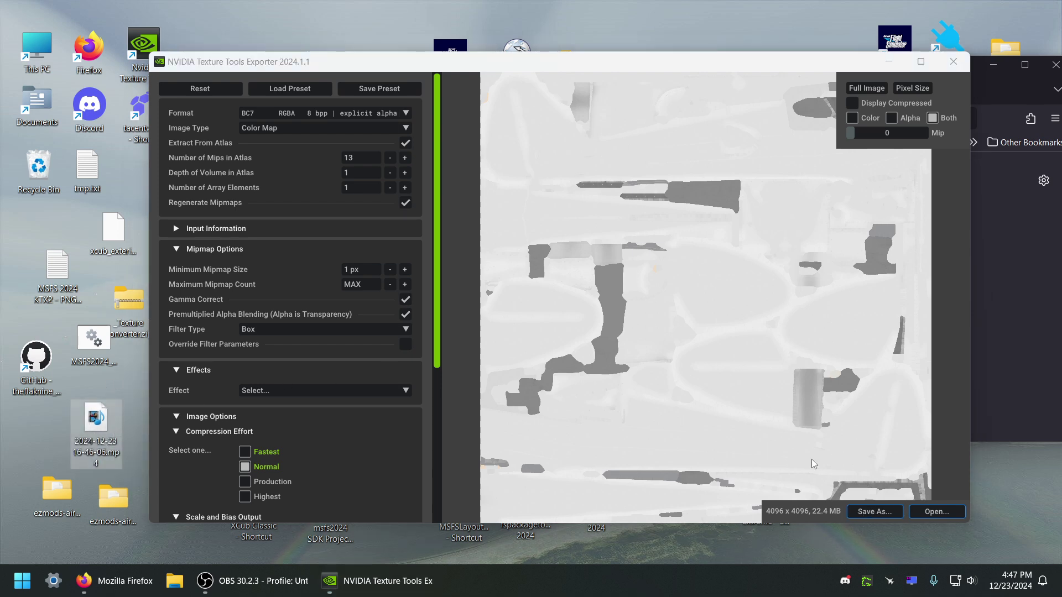
click(885, 513)
click(874, 511)
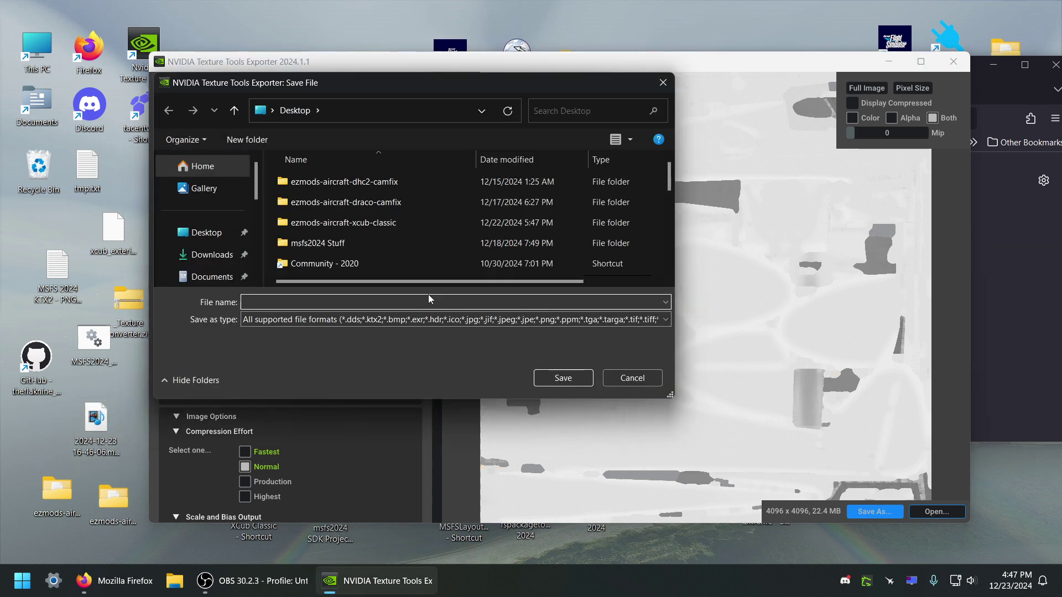
- Cancel the repeat save, place fuselage.png near the desktop top, and open the wings texture's options
click(632, 378)
click(889, 61)
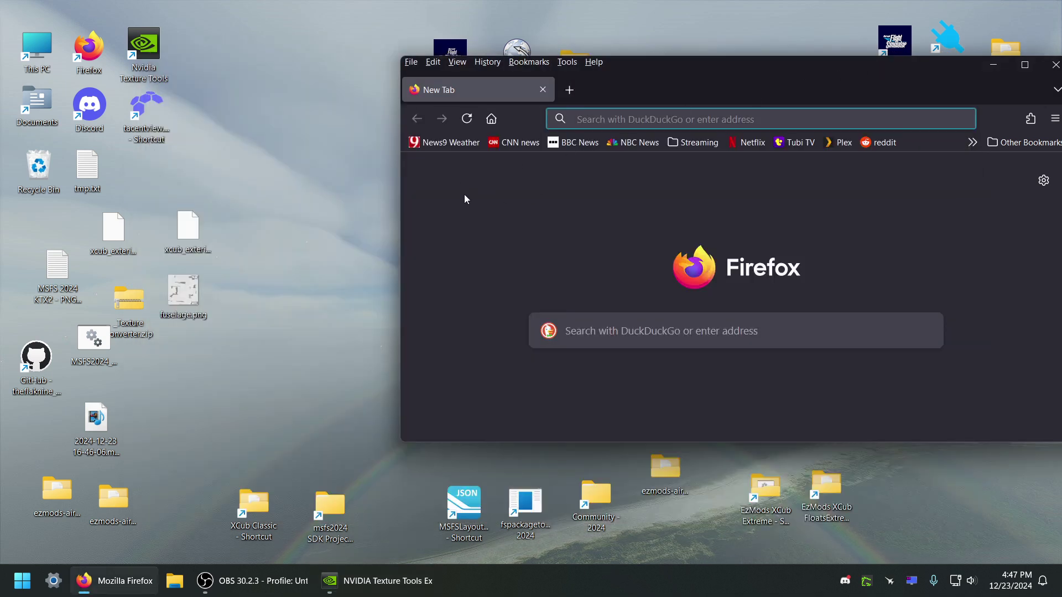
click(366, 194)
drag(202, 287, 233, 272)
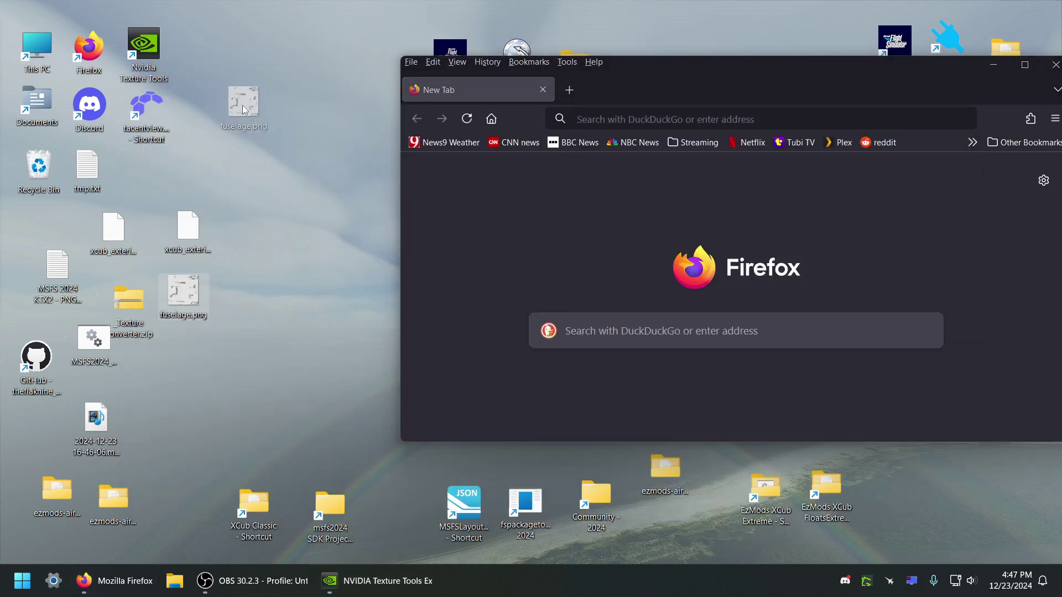
drag(242, 104, 240, 104)
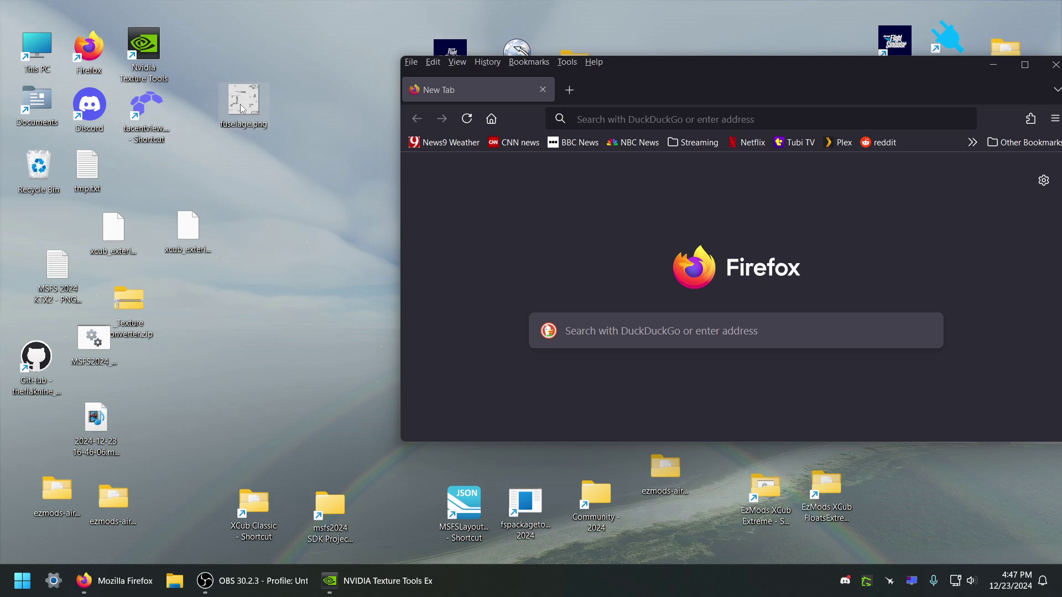
click(188, 227)
right_click(185, 229)
- Save the wings texture to the Desktop in KTX2 format as Wings
click(377, 581)
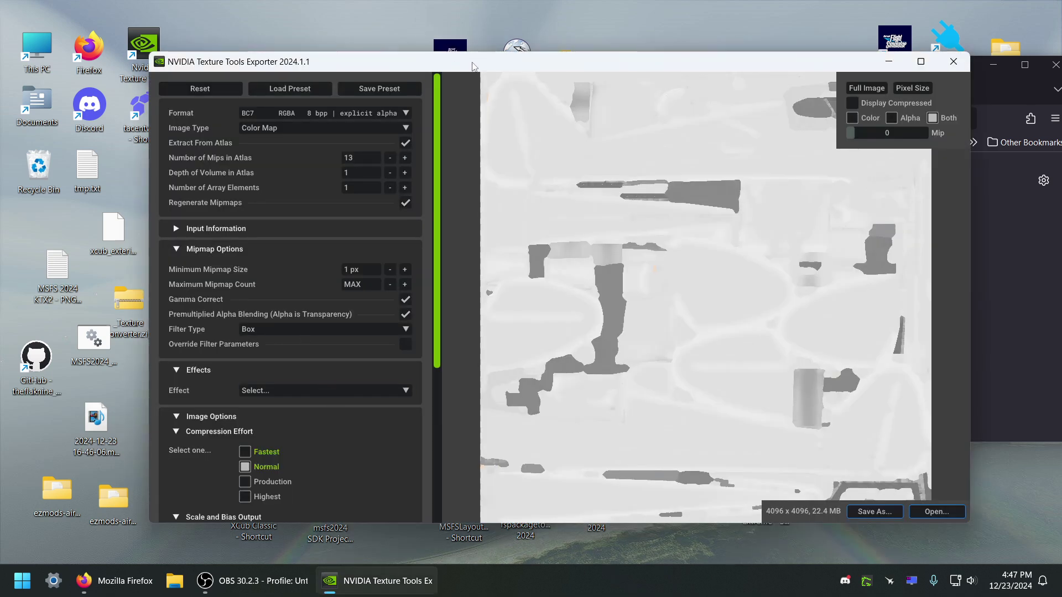
drag(473, 66, 587, 66)
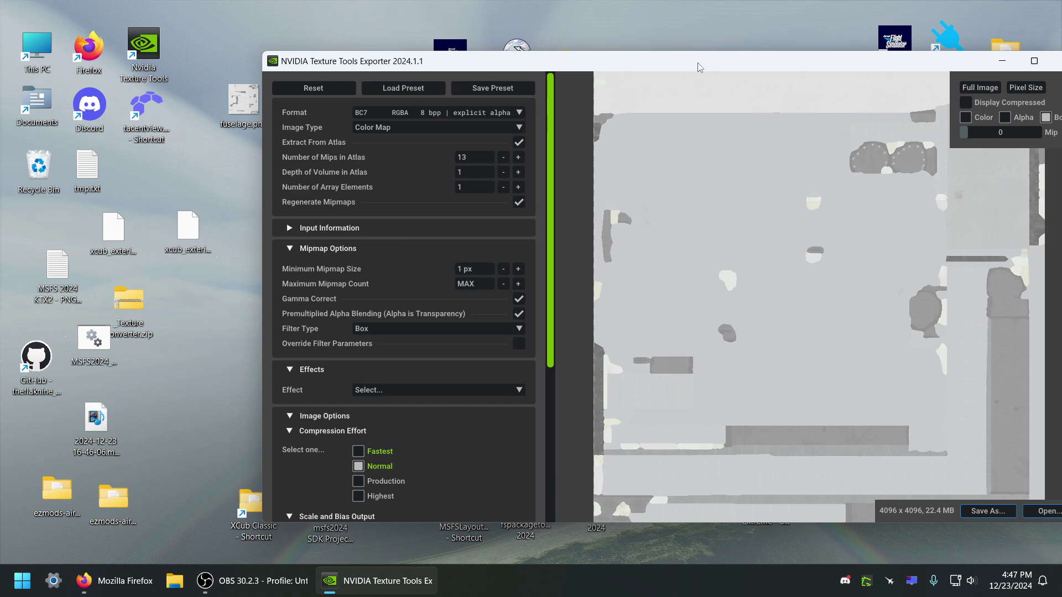
drag(698, 62, 525, 74)
click(811, 518)
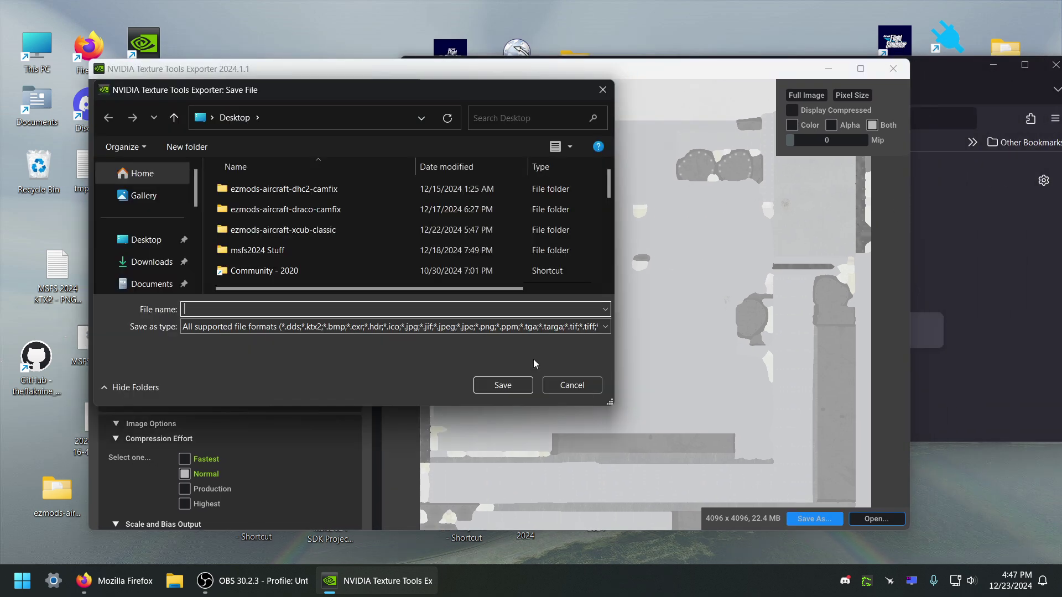
click(428, 329)
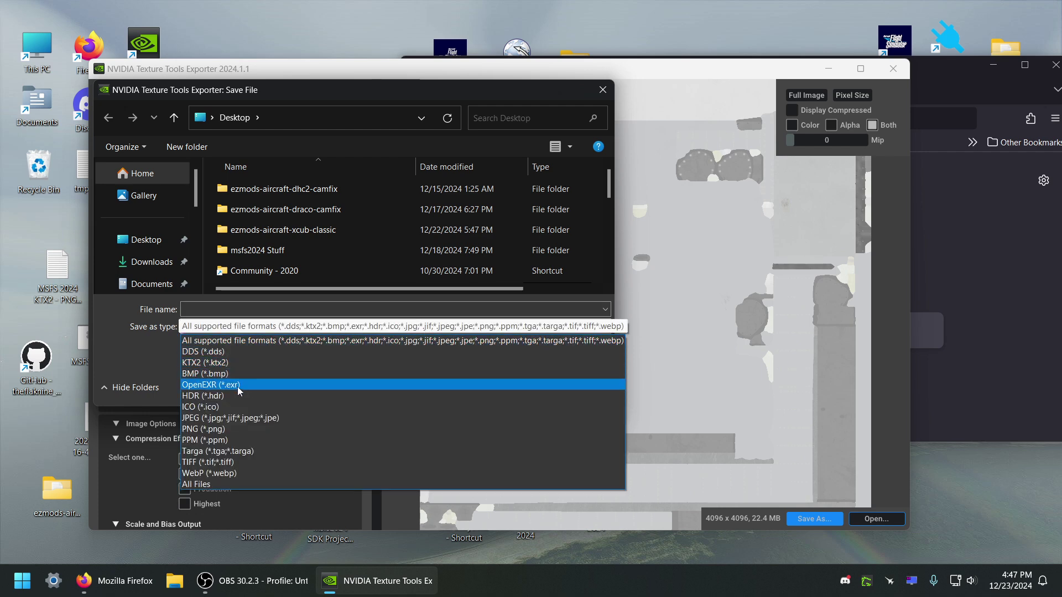
click(217, 363)
click(237, 311)
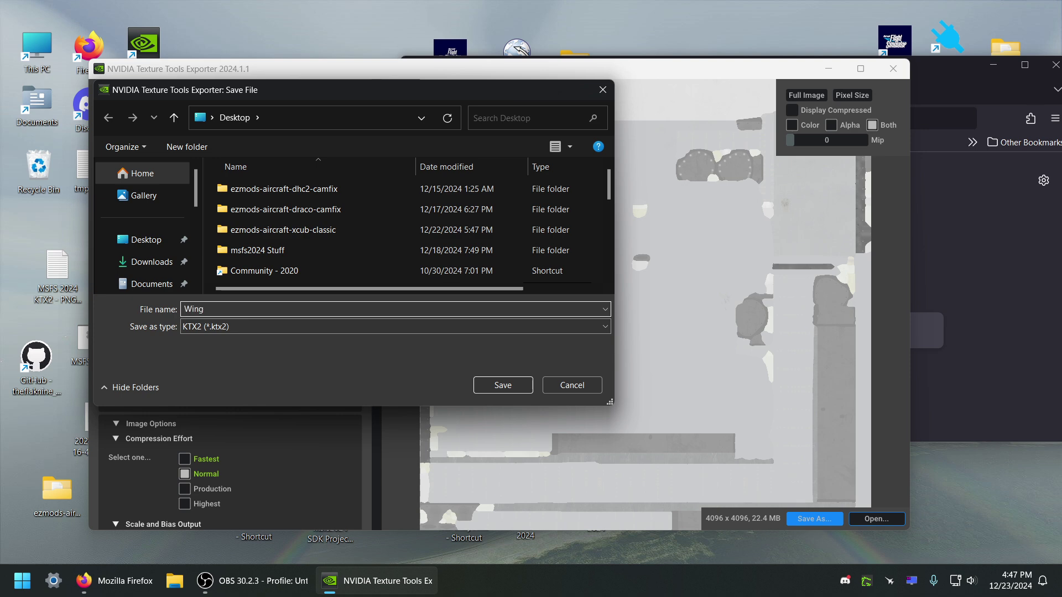
click(515, 381)
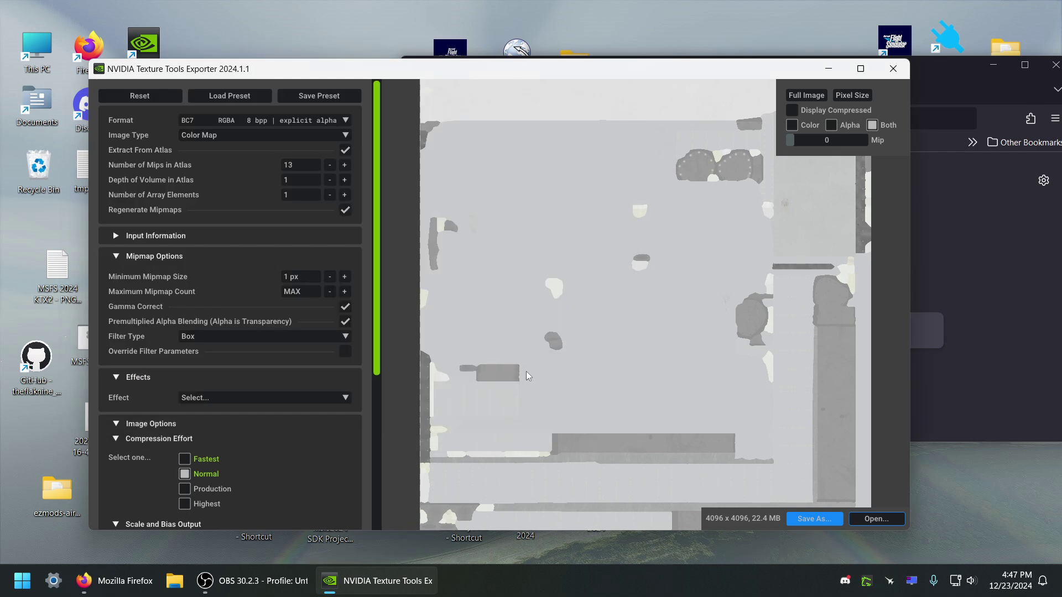
- Close the exporter and move the mp4 recording to another desktop spot
click(894, 69)
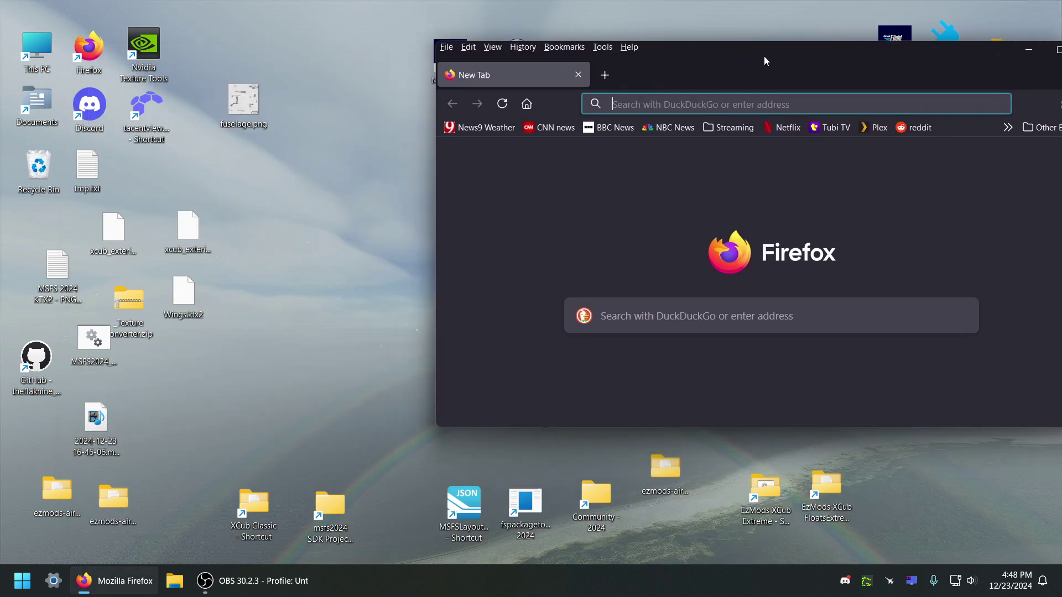
drag(764, 55, 722, 78)
drag(183, 344, 187, 347)
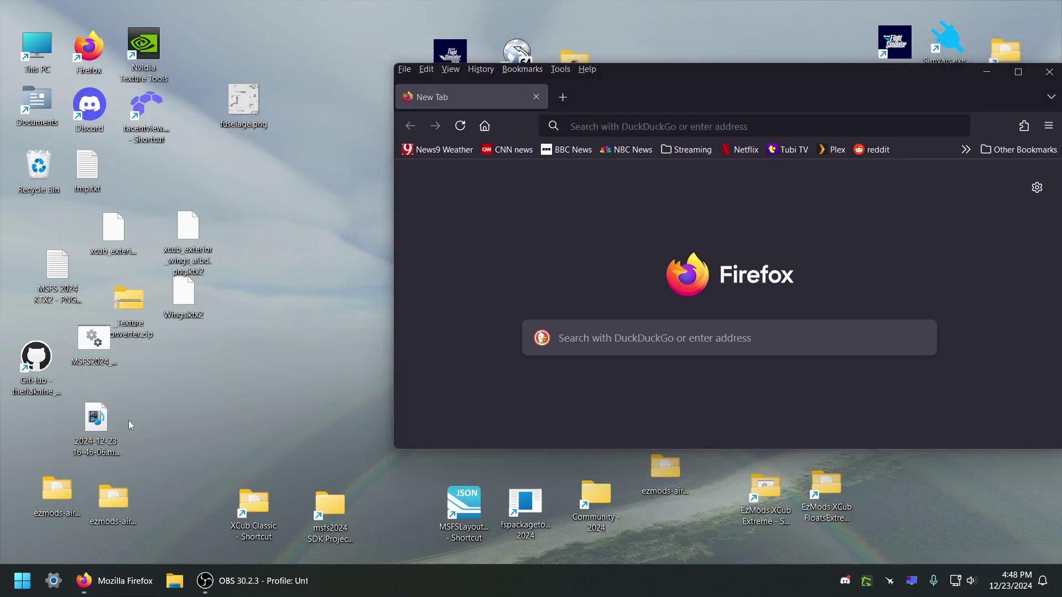
drag(99, 419, 182, 396)
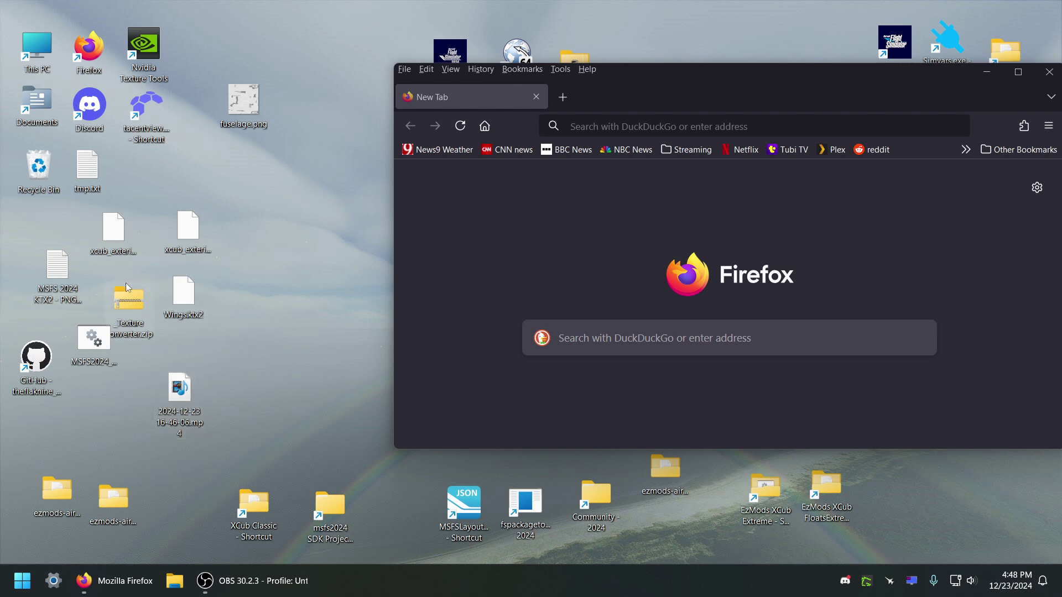
right_click(293, 261)
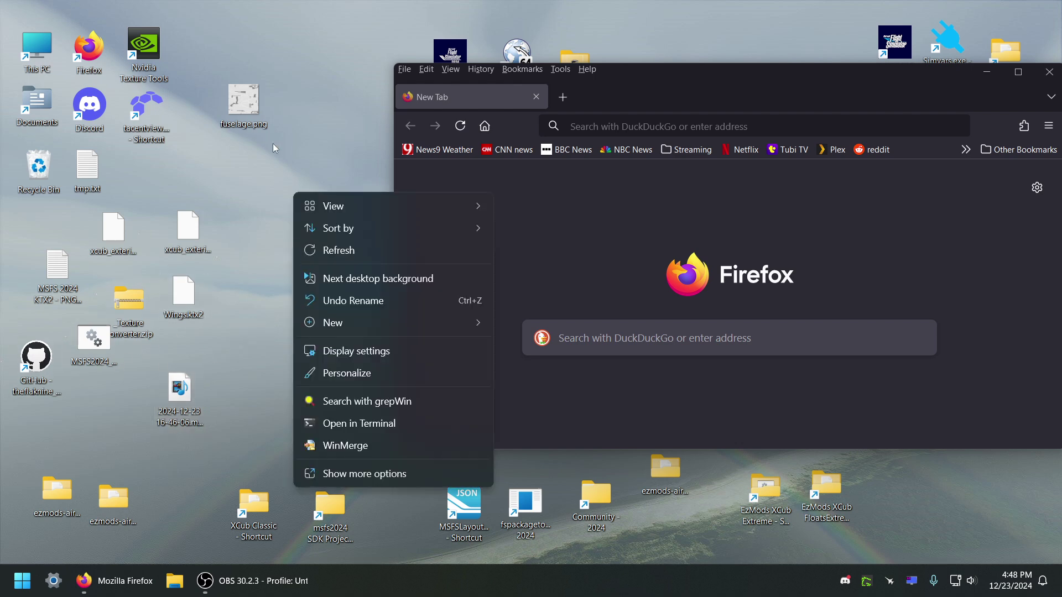
click(216, 301)
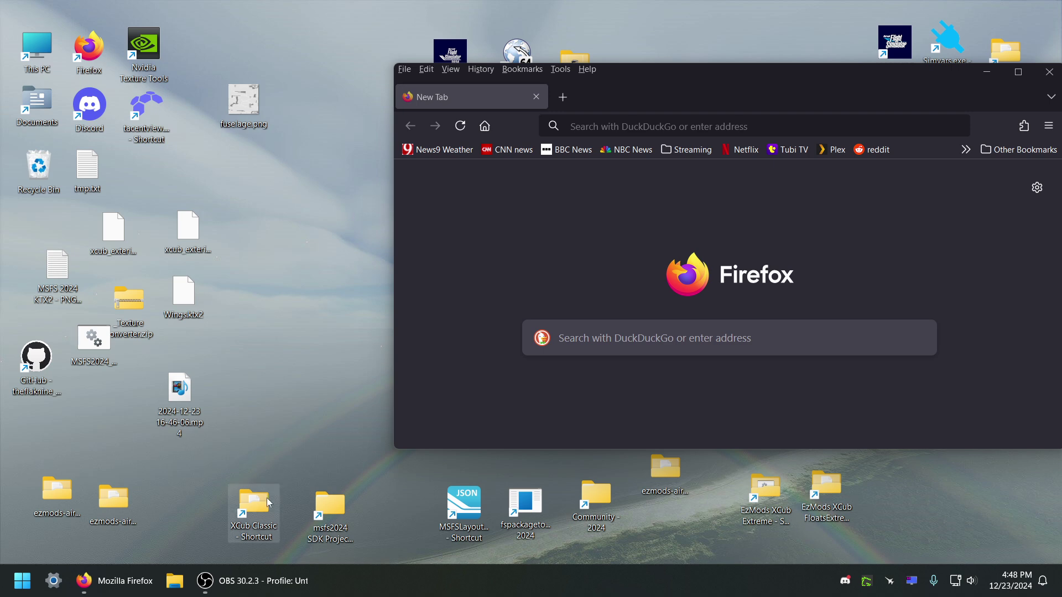
- Close Firefox and relaunch NVIDIA Texture Tools Exporter
drag(749, 97, 544, 177)
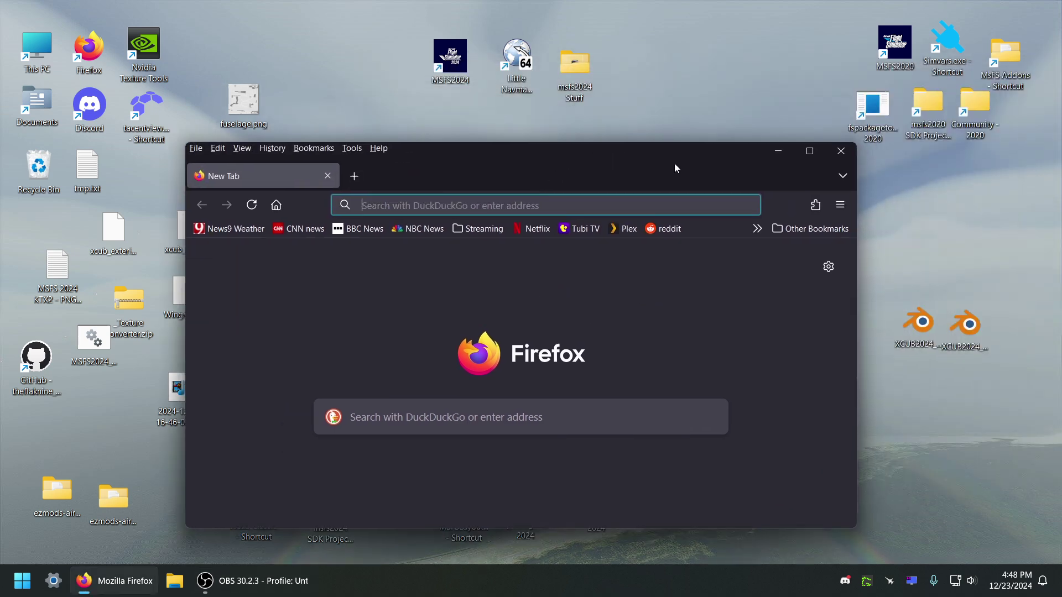
click(830, 156)
double_click(144, 50)
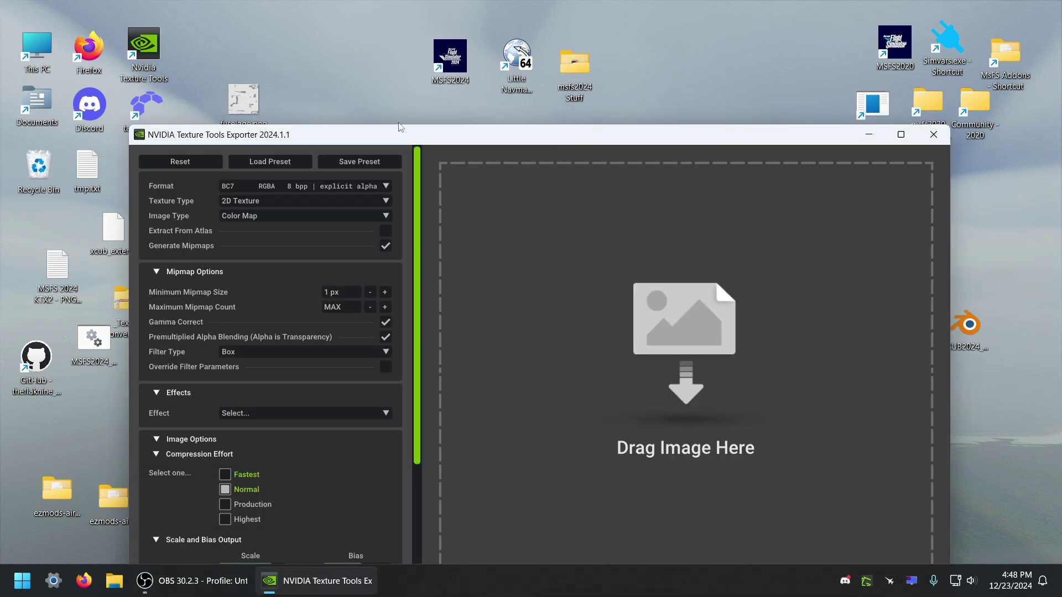
- Reposition the exporter and xcub file, then save the texture as Wings in PNG format
drag(401, 129, 529, 78)
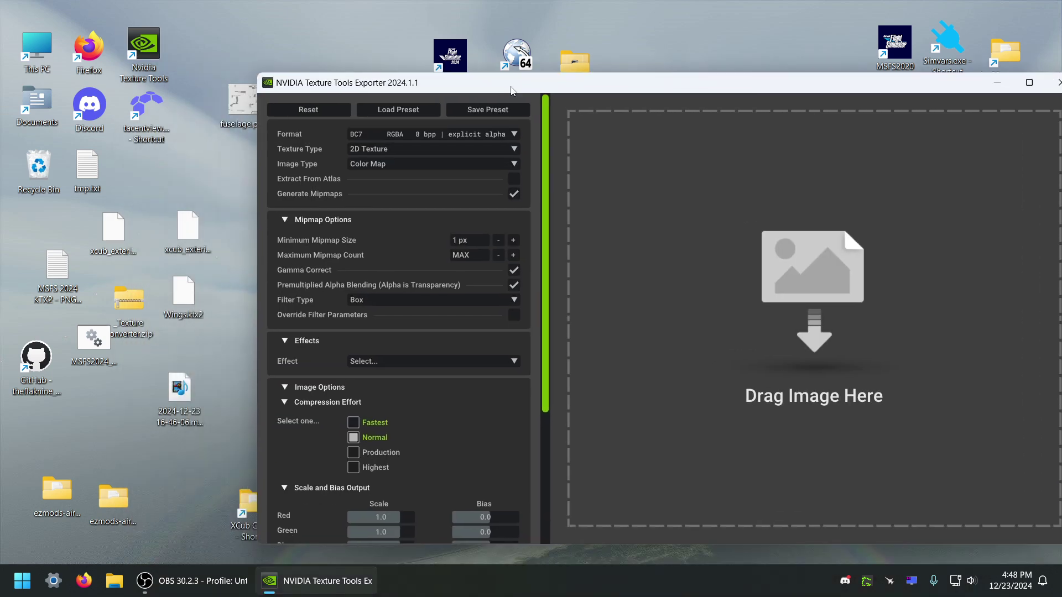
drag(171, 234, 599, 82)
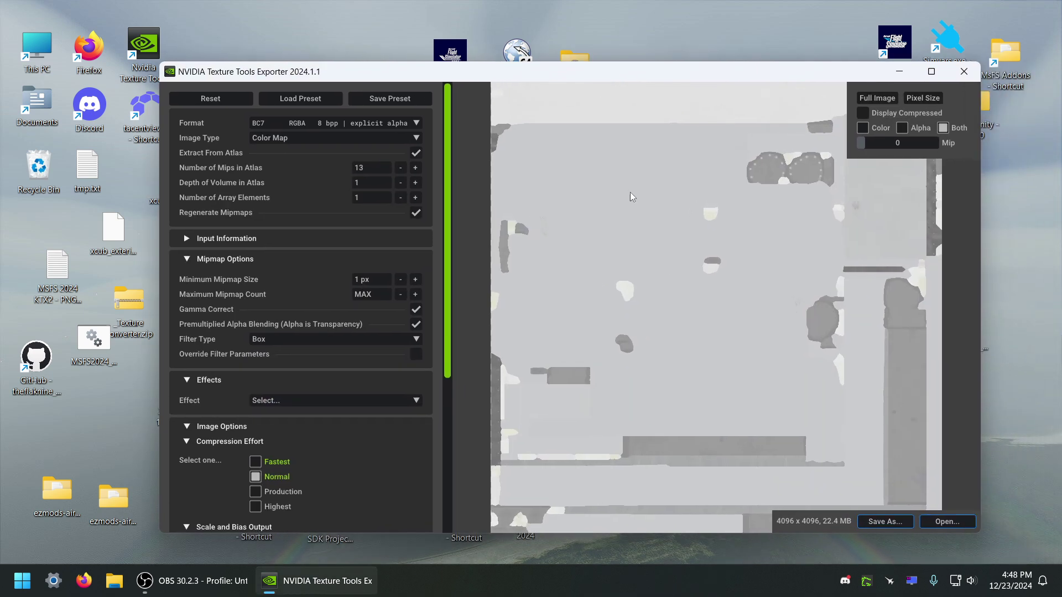
click(886, 522)
click(519, 332)
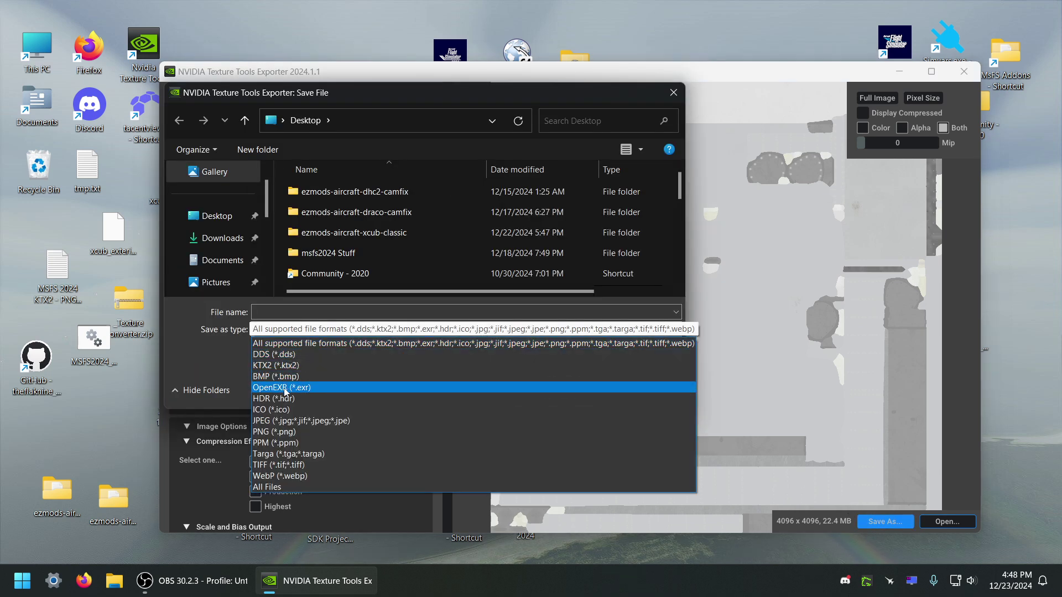
click(272, 432)
click(336, 313)
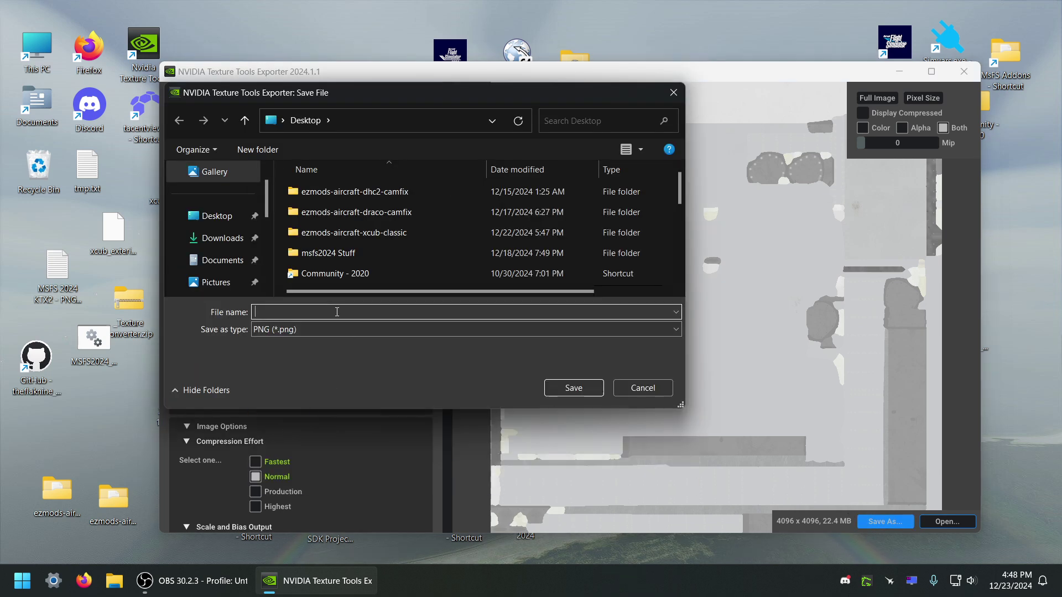
text(Wings)
key(Return)
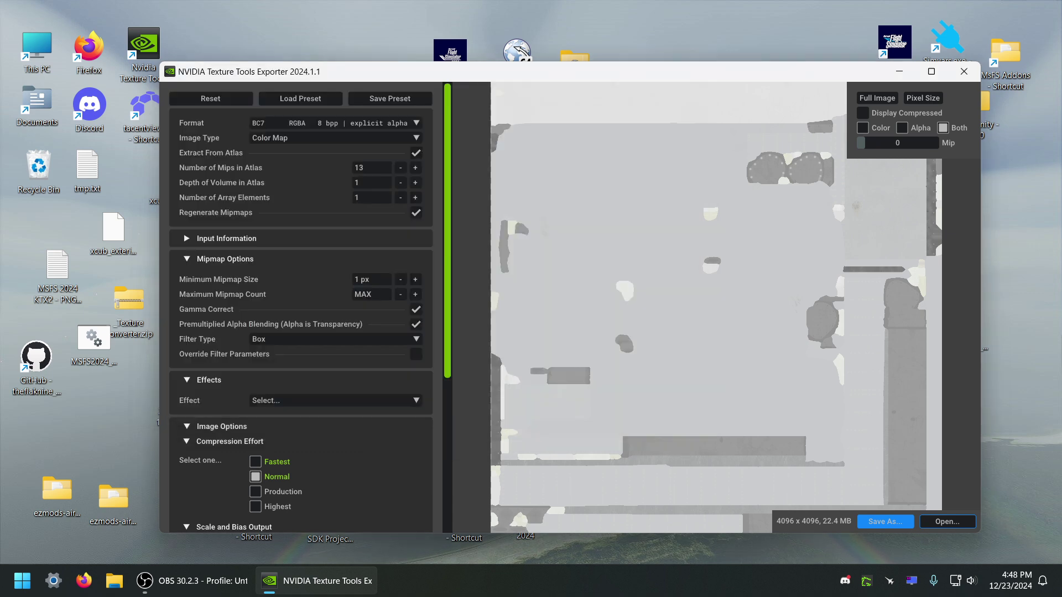
- Cancel the Open Image dialog and save the texture again as Wings PNG on the Desktop
click(947, 524)
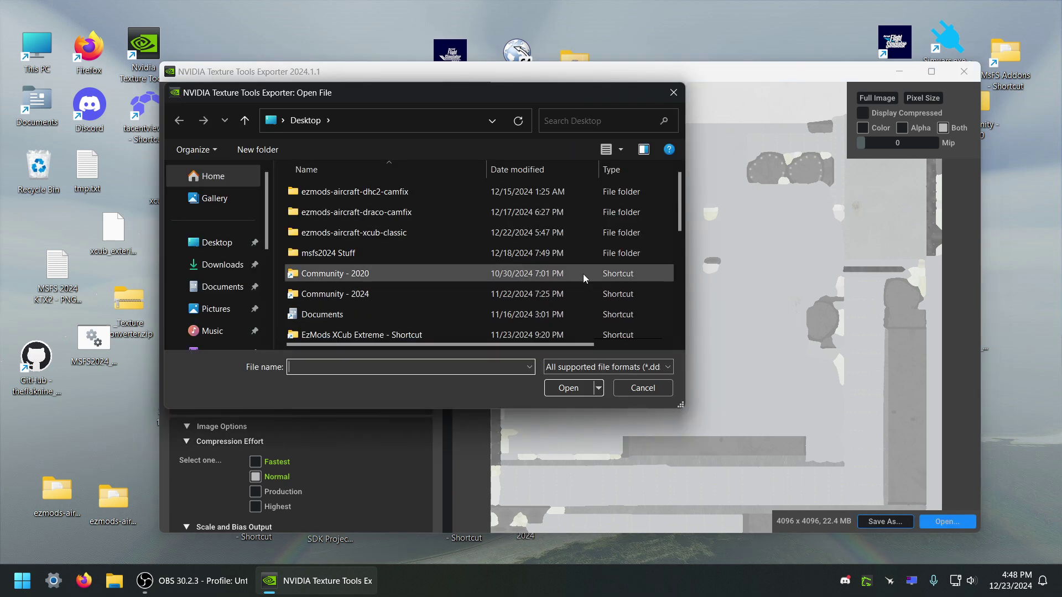
click(642, 388)
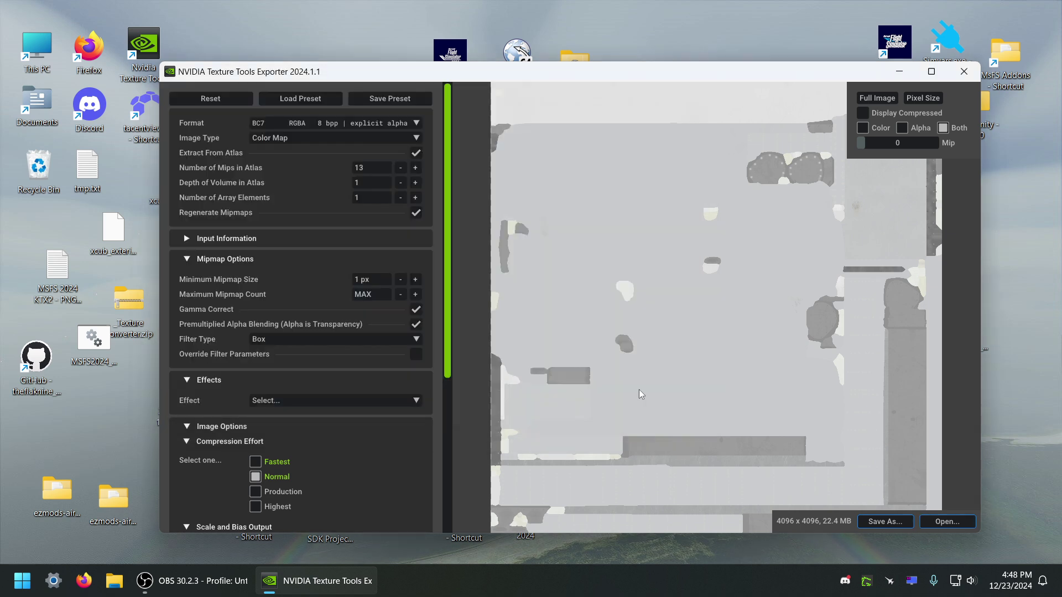
click(132, 436)
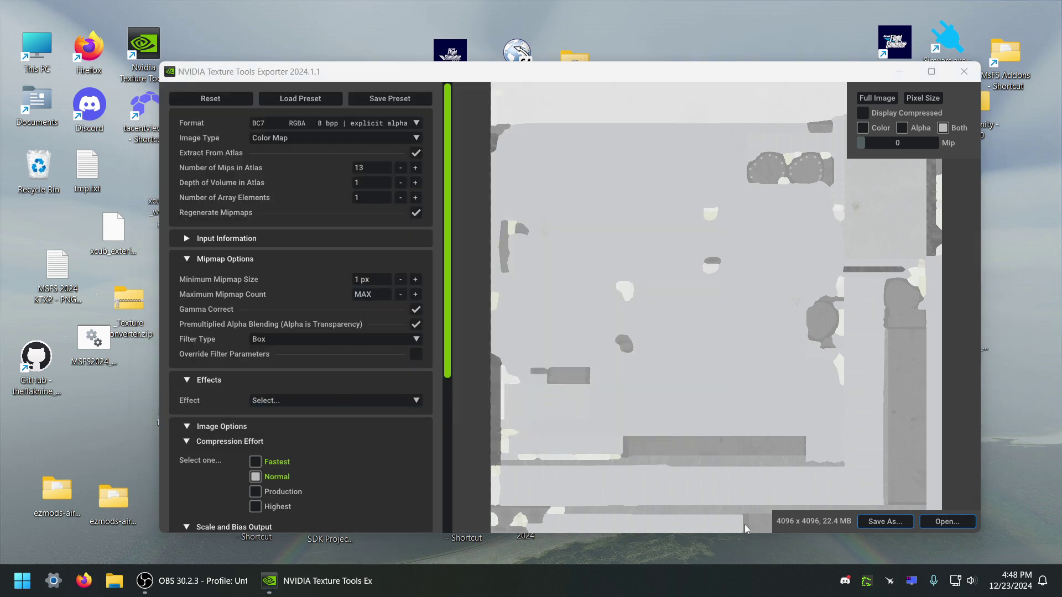
click(885, 521)
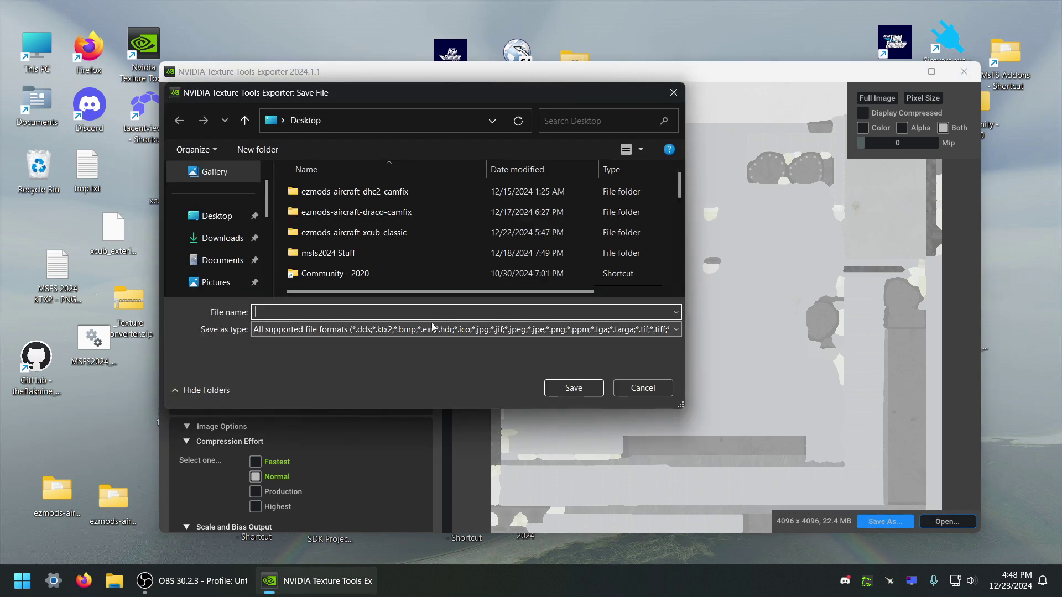
click(359, 332)
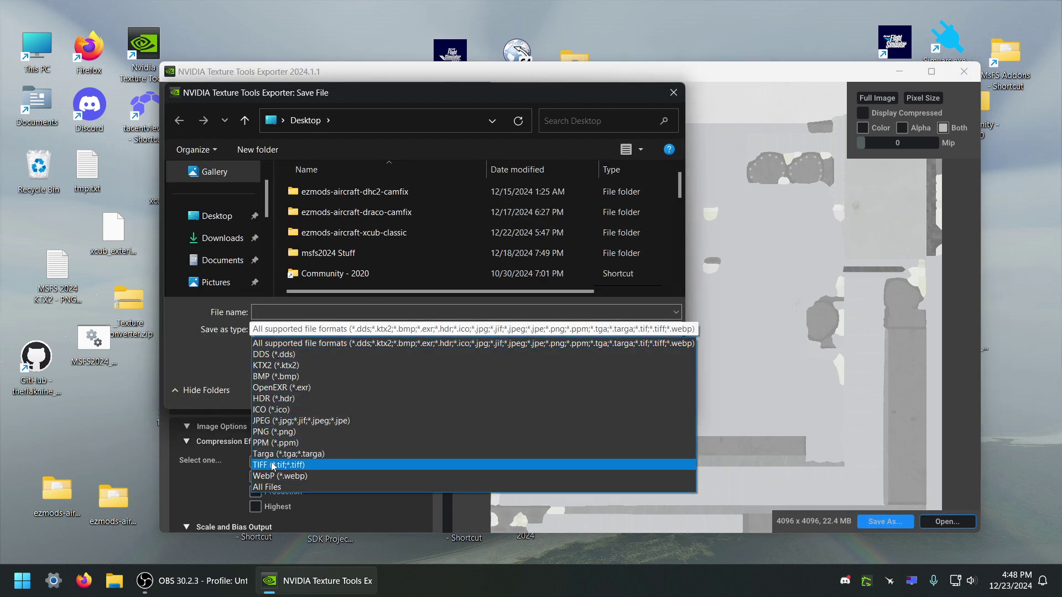
click(274, 432)
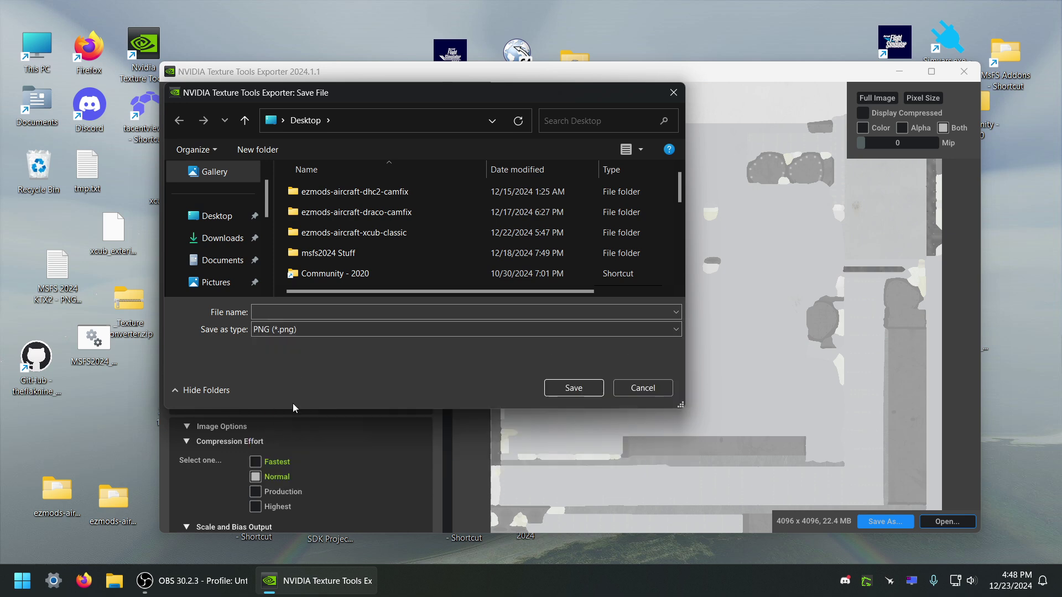
click(314, 316)
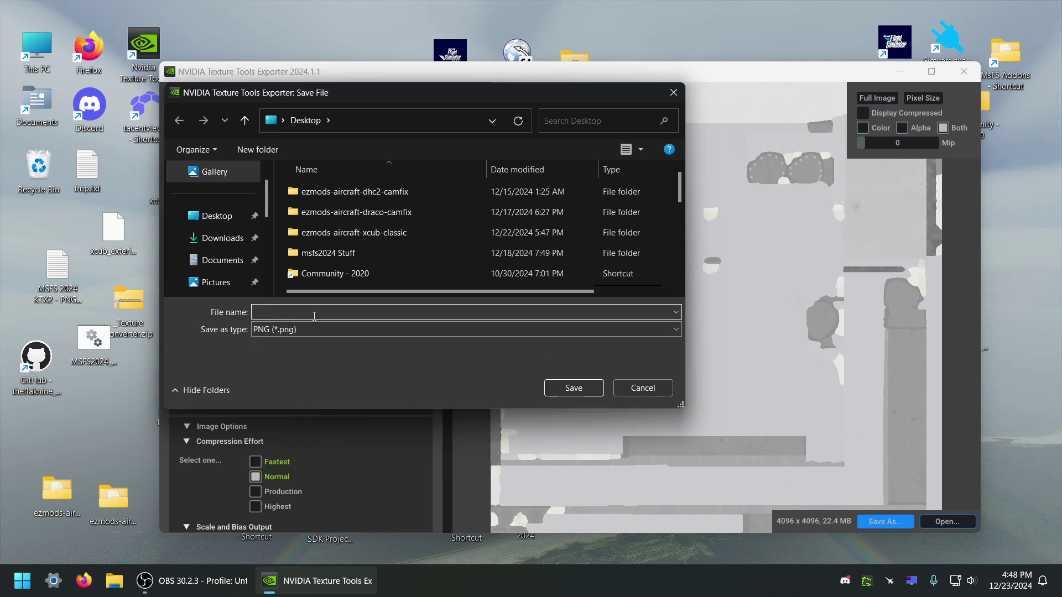
text(W)
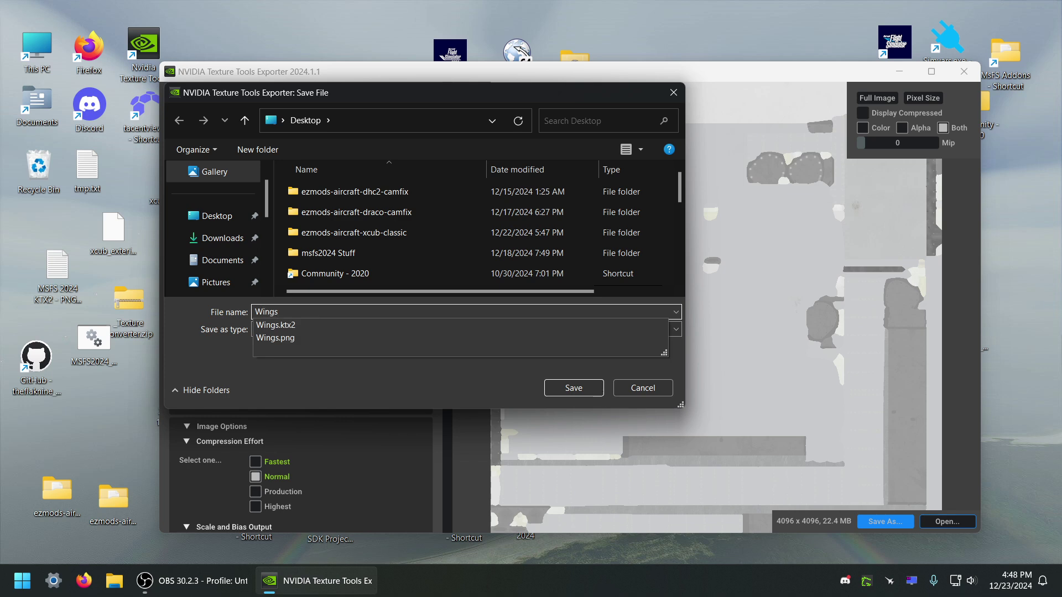
text(ings)
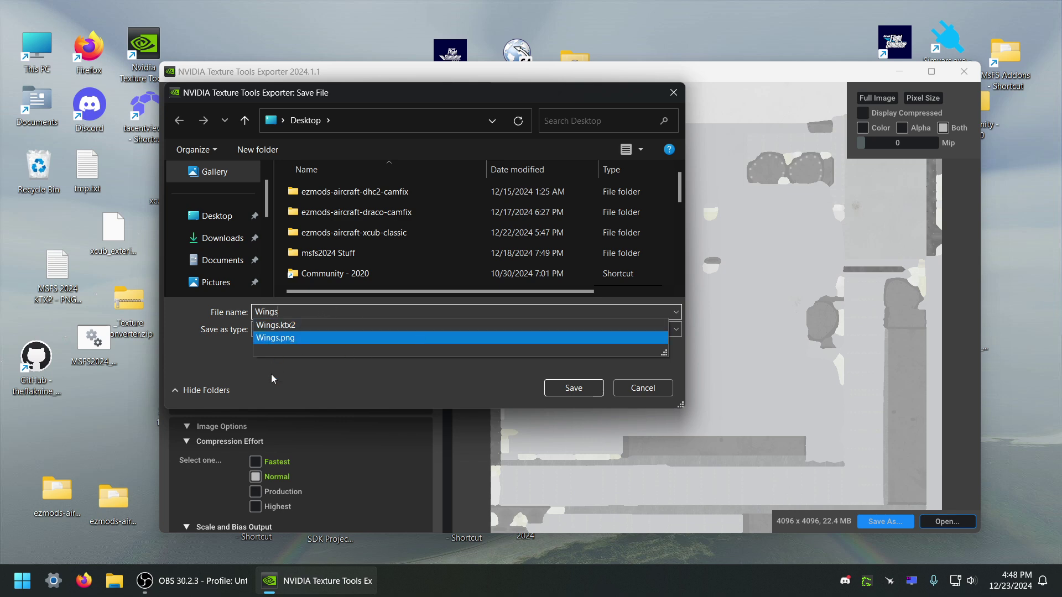
click(247, 369)
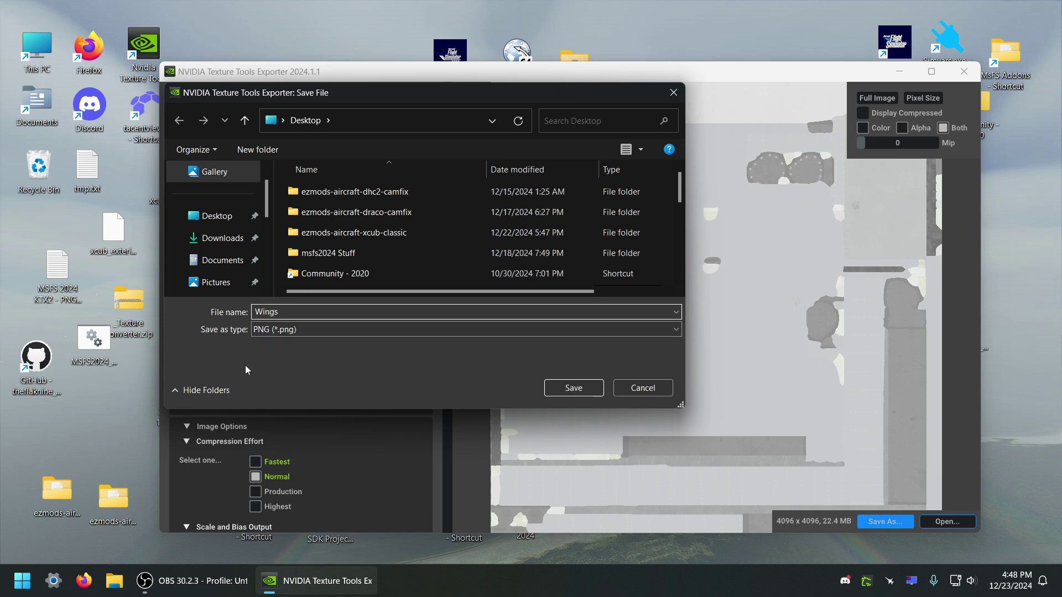
click(562, 388)
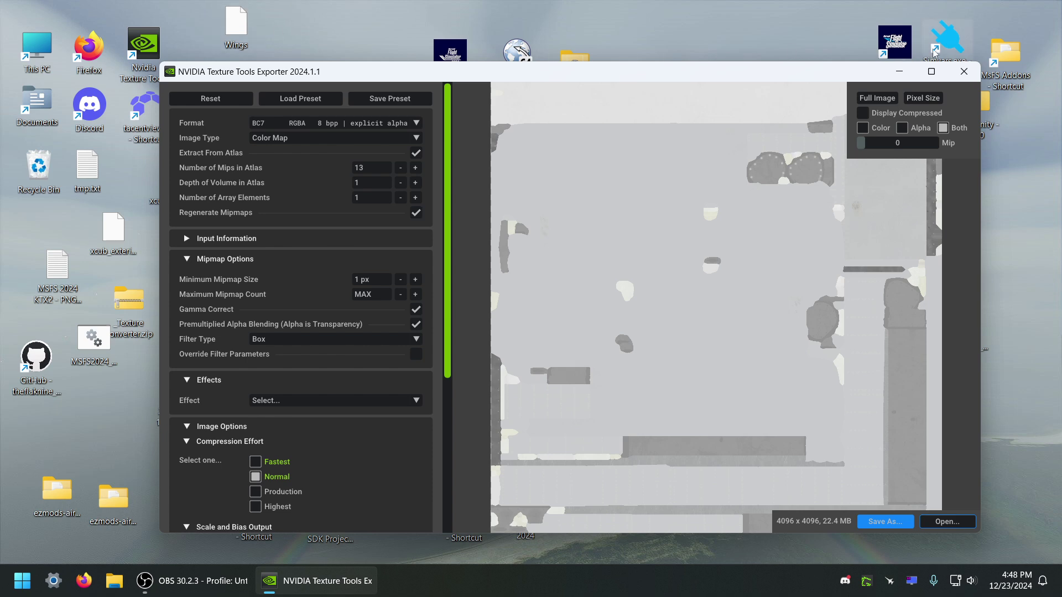
- Close the exporter and rename the Wings file with a .png extension, accepting Wings (2).png
click(961, 76)
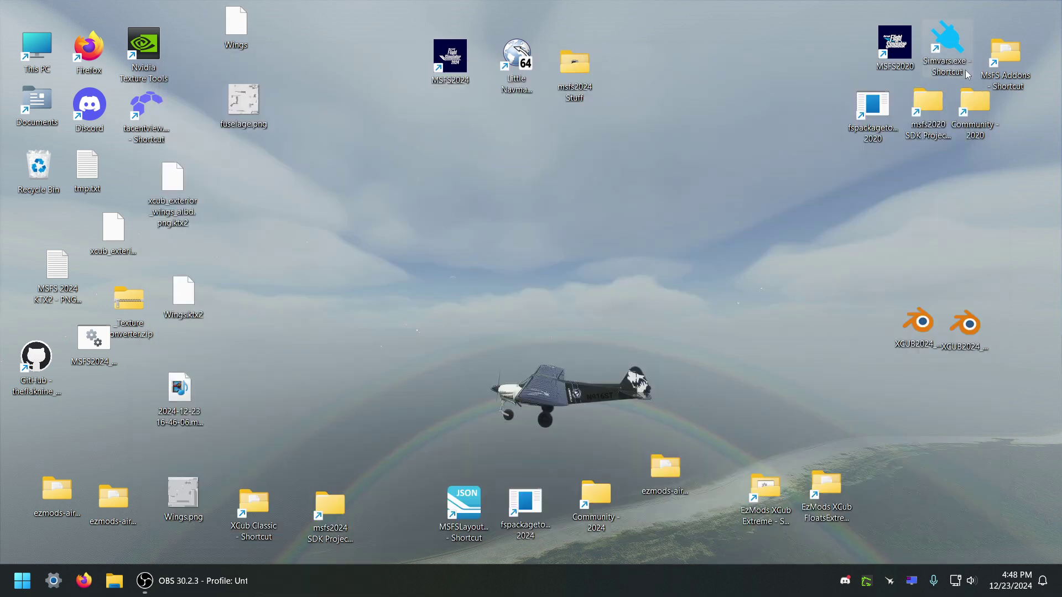
drag(237, 35, 337, 238)
click(335, 233)
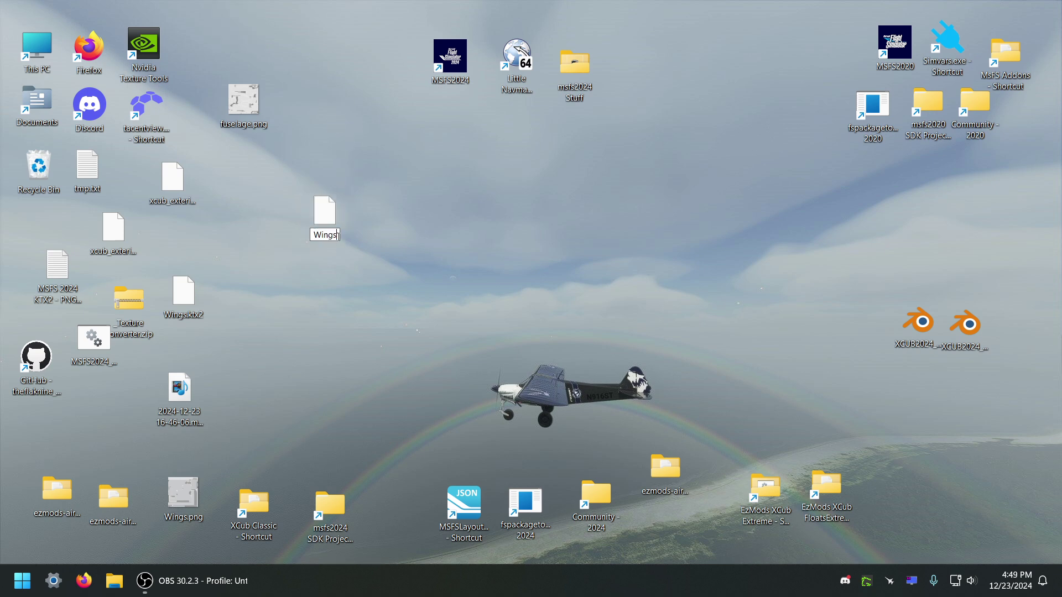
text(.png)
key(Return)
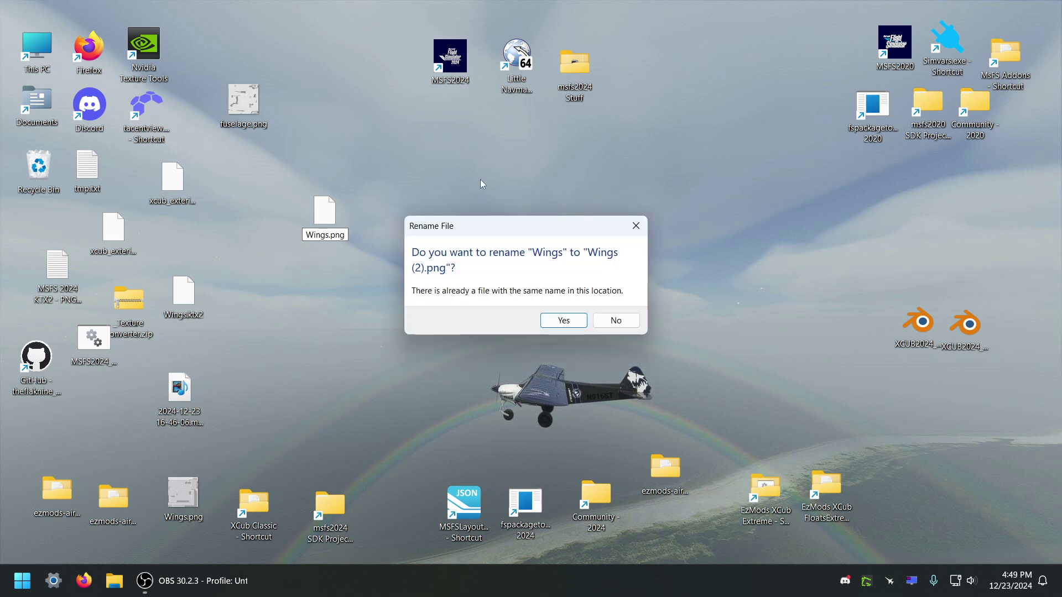
click(563, 321)
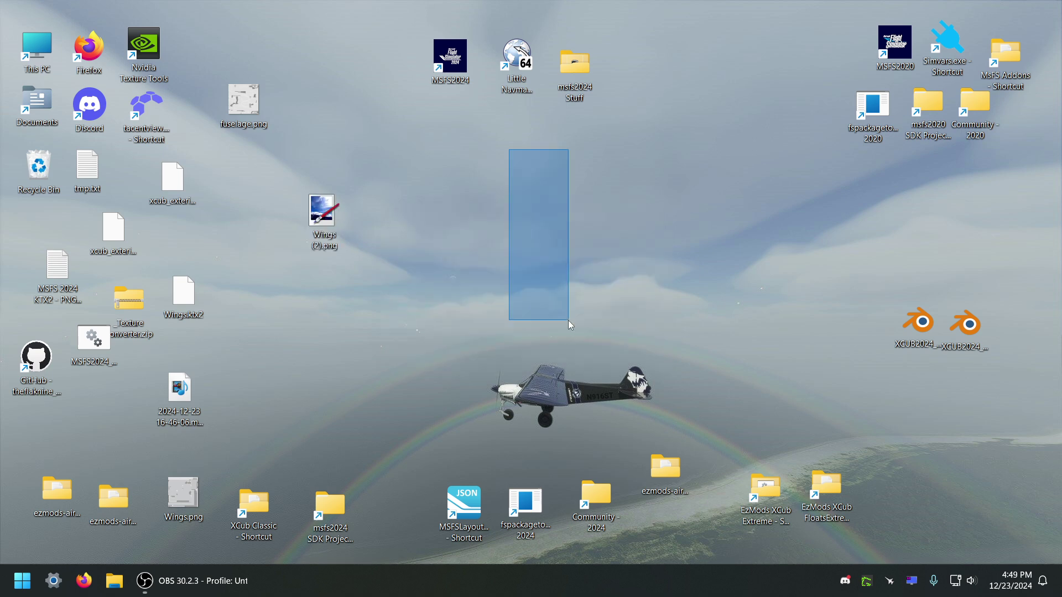
- Refresh the desktop and place Wings.png beside fuselage.png near the top
right_click(529, 254)
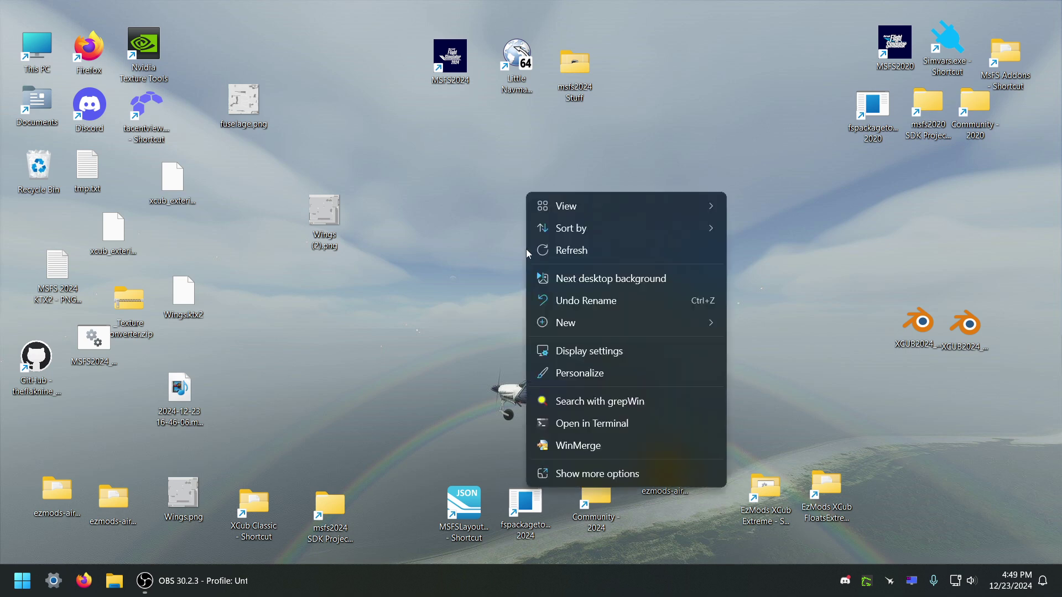
click(564, 252)
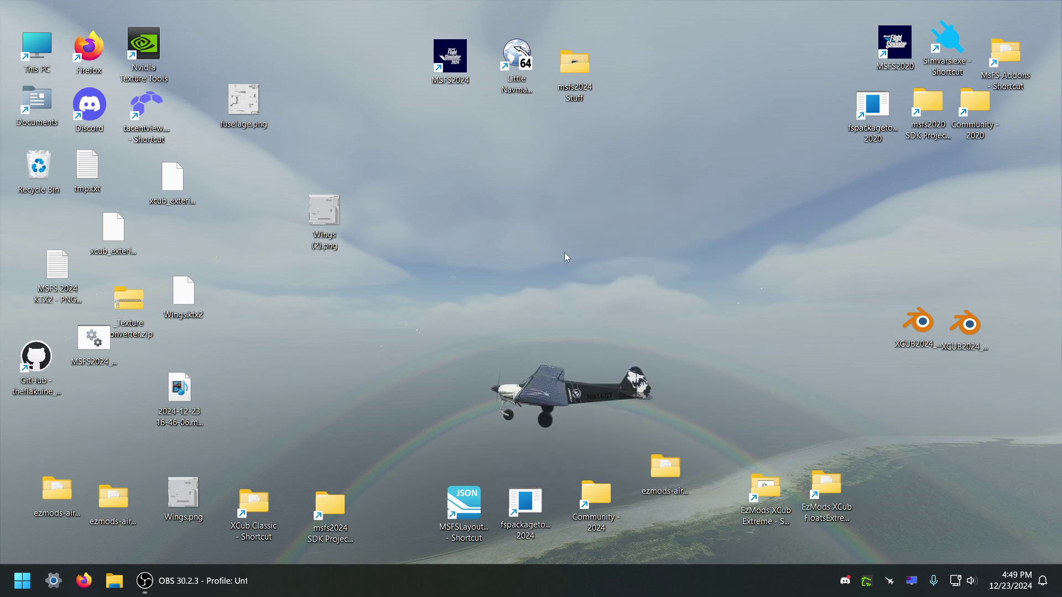
drag(343, 220, 282, 300)
drag(186, 494, 376, 302)
drag(304, 130, 304, 117)
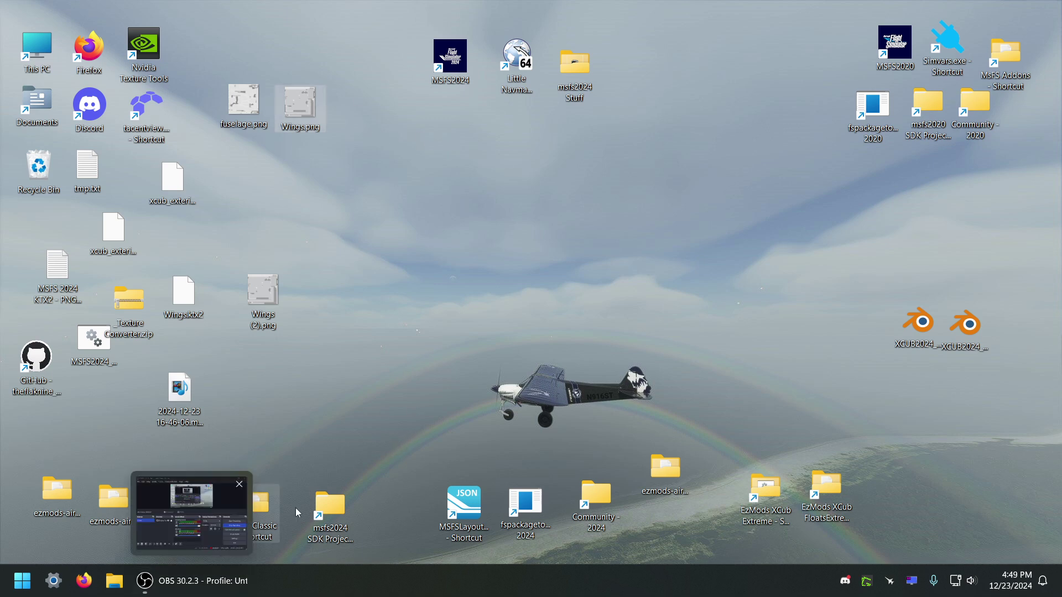
click(349, 336)
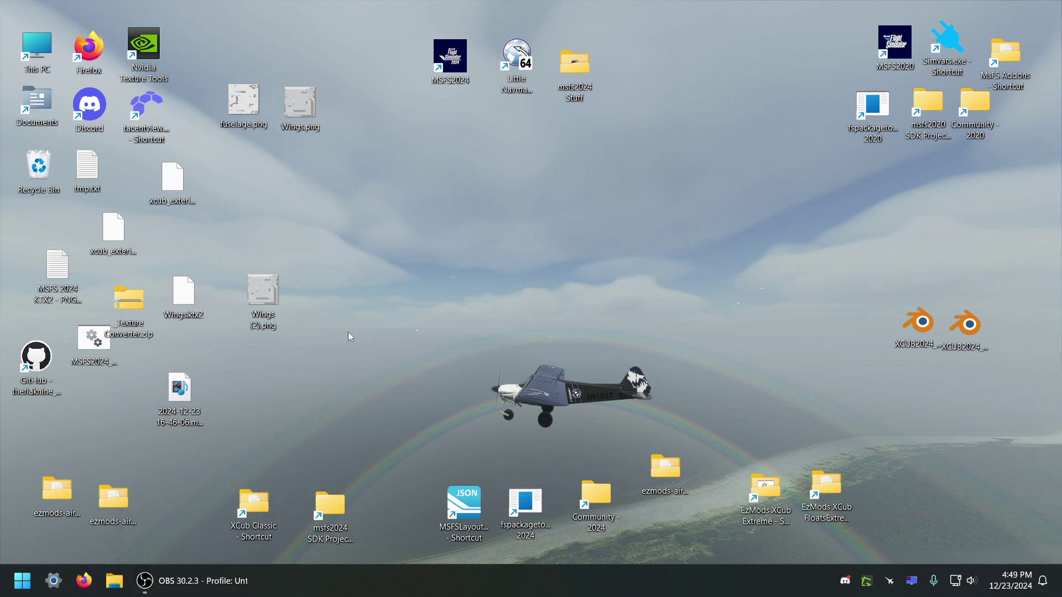
- Delete the duplicate Wings (2).png and open the ImageToMSFSKTX2 GitHub page in Firefox
right_click(265, 297)
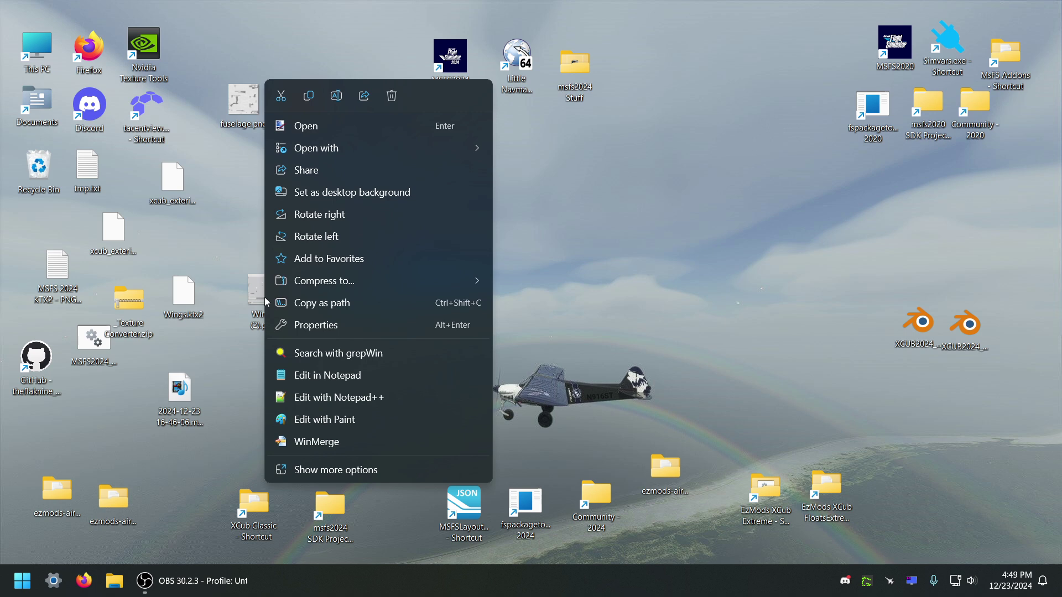
click(388, 103)
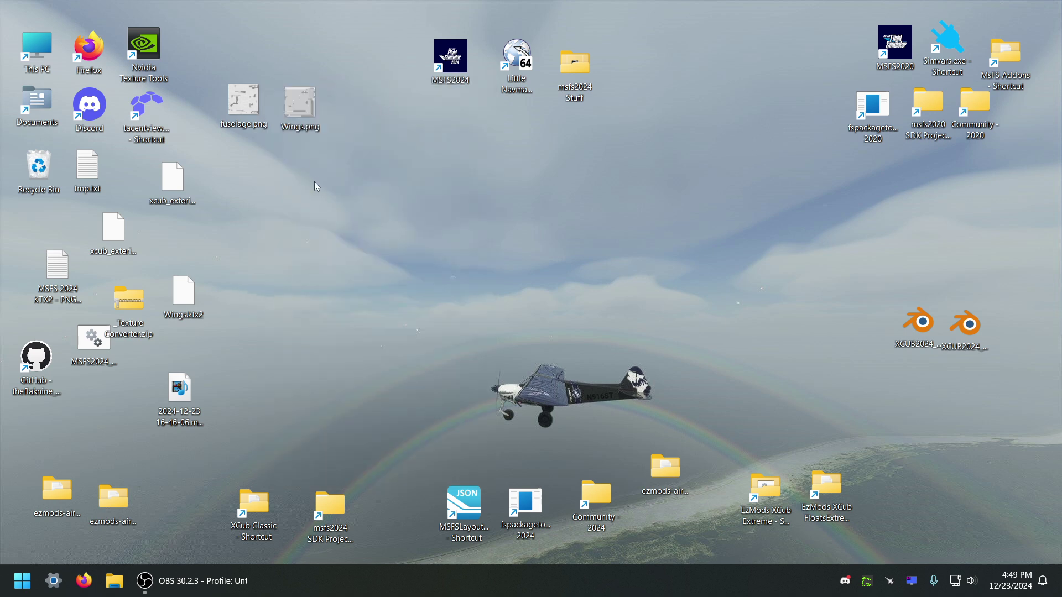
drag(127, 290, 128, 289)
double_click(36, 358)
drag(329, 176, 433, 108)
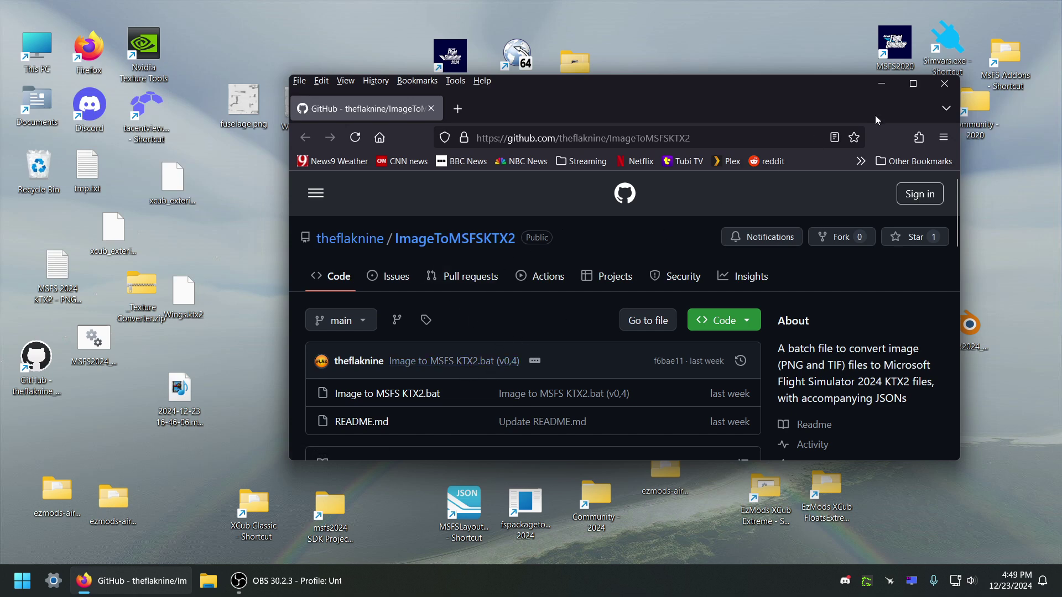
- Close Firefox and open msfs2024 Stuff > _ImageToMSFSKTX2-main in File Explorer
click(945, 83)
double_click(579, 62)
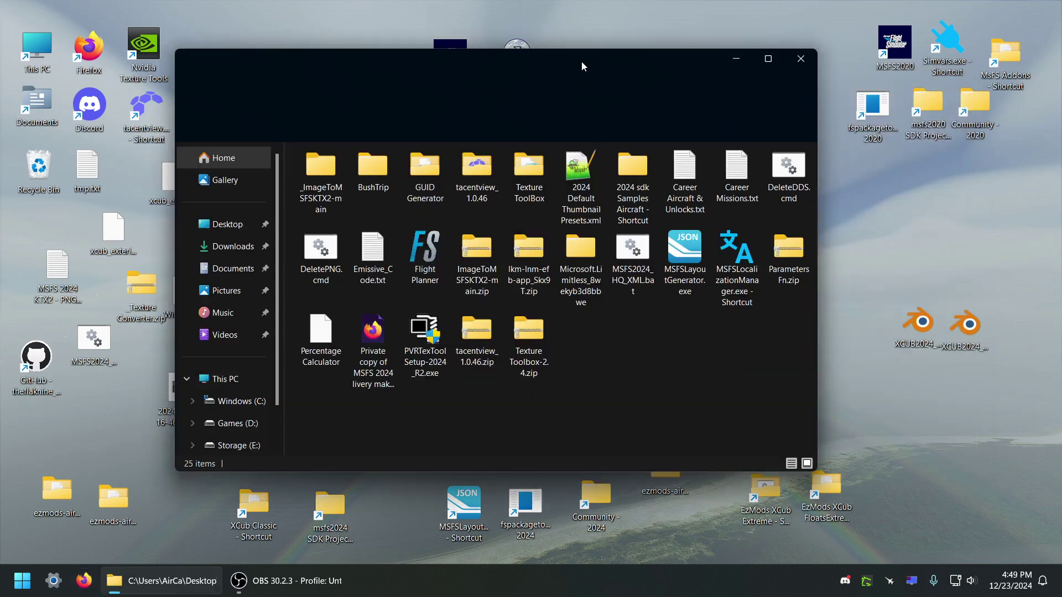
double_click(338, 169)
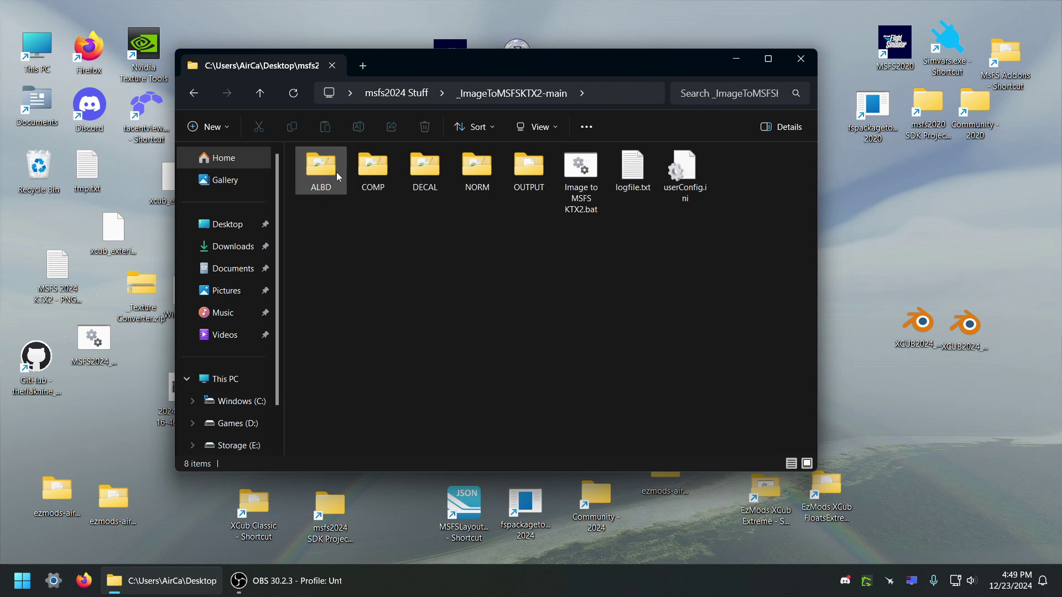
click(581, 175)
drag(560, 66, 676, 88)
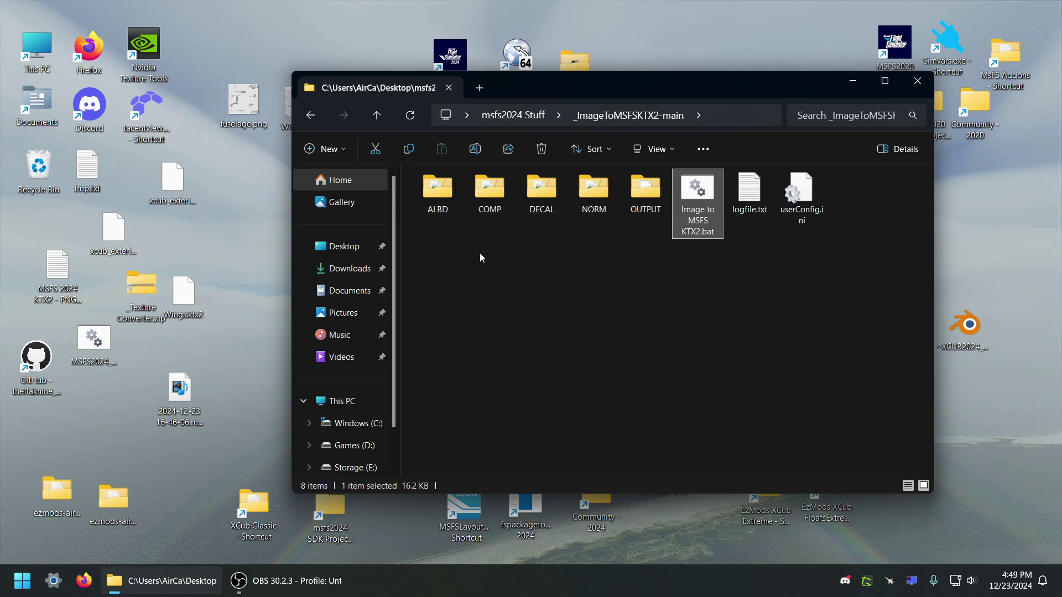
- Delete the old as21_albd and as21_comp files from the ALBD and COMP folders
double_click(438, 191)
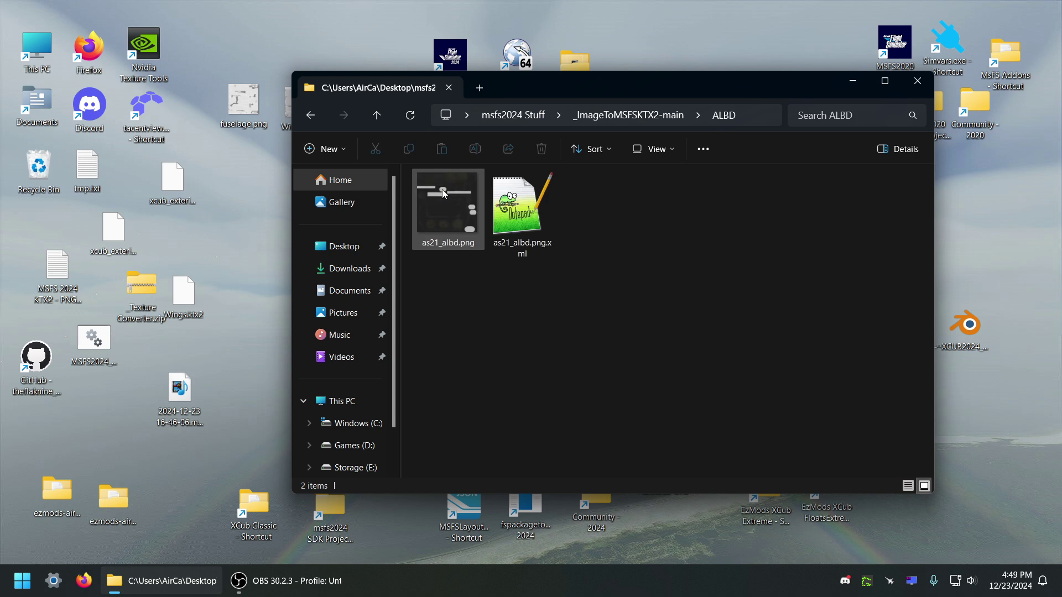
drag(580, 267, 443, 217)
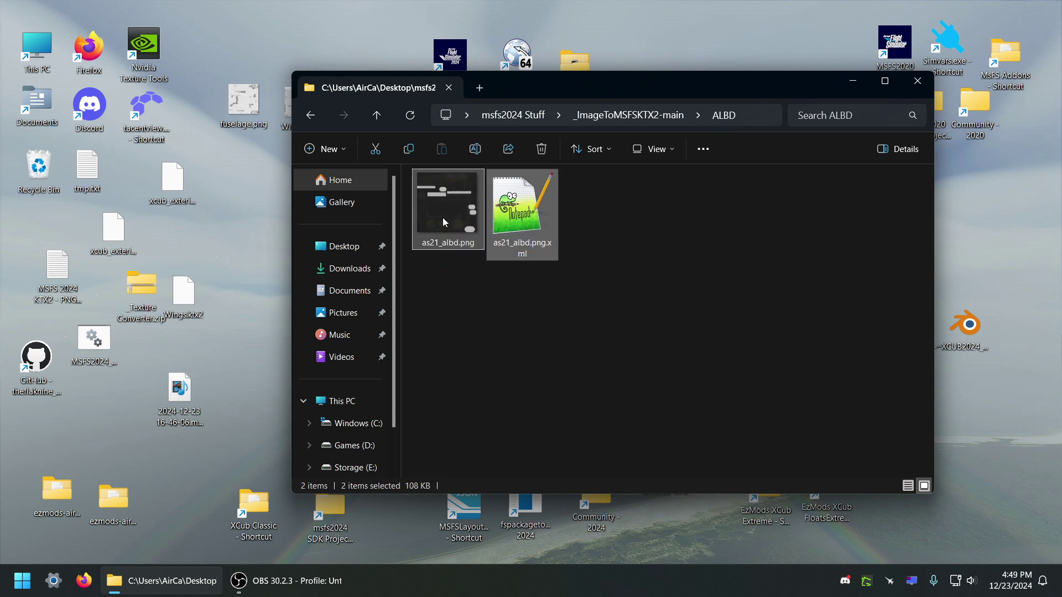
click(542, 150)
click(377, 114)
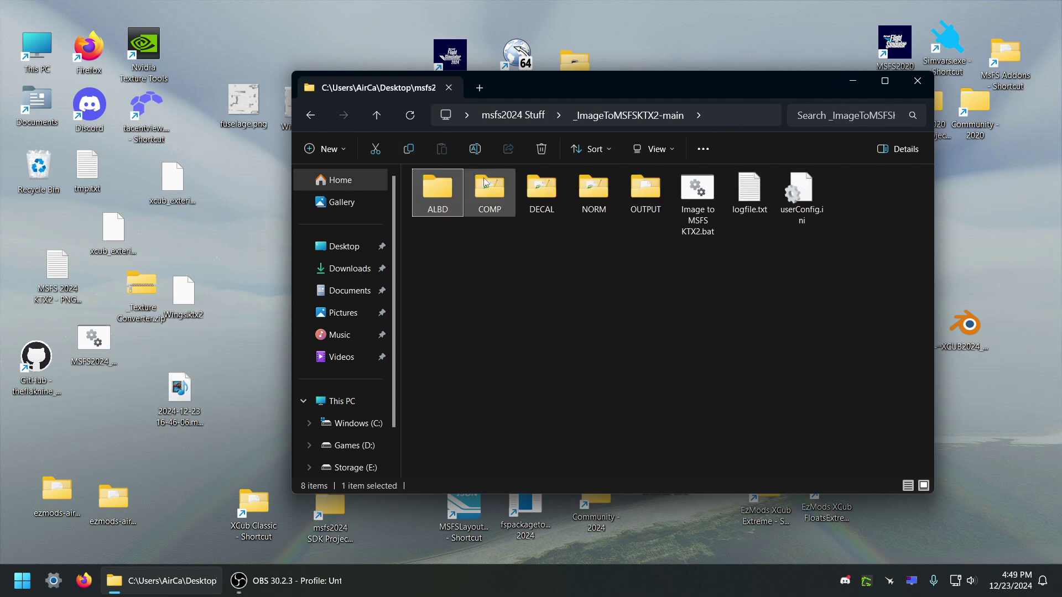
key(Right)
key(Return)
click(384, 118)
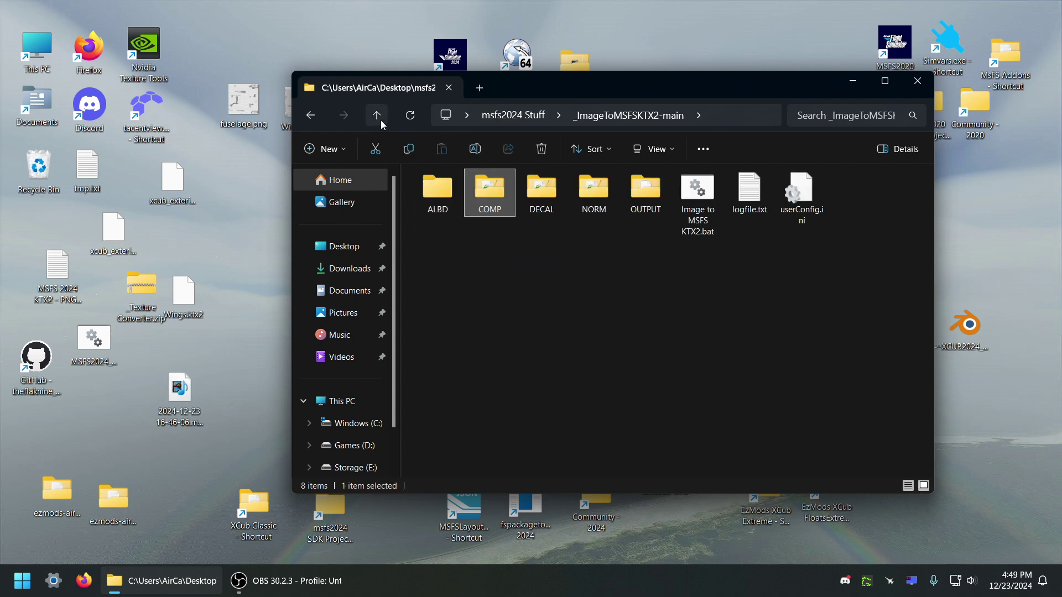
double_click(488, 185)
drag(591, 242, 533, 240)
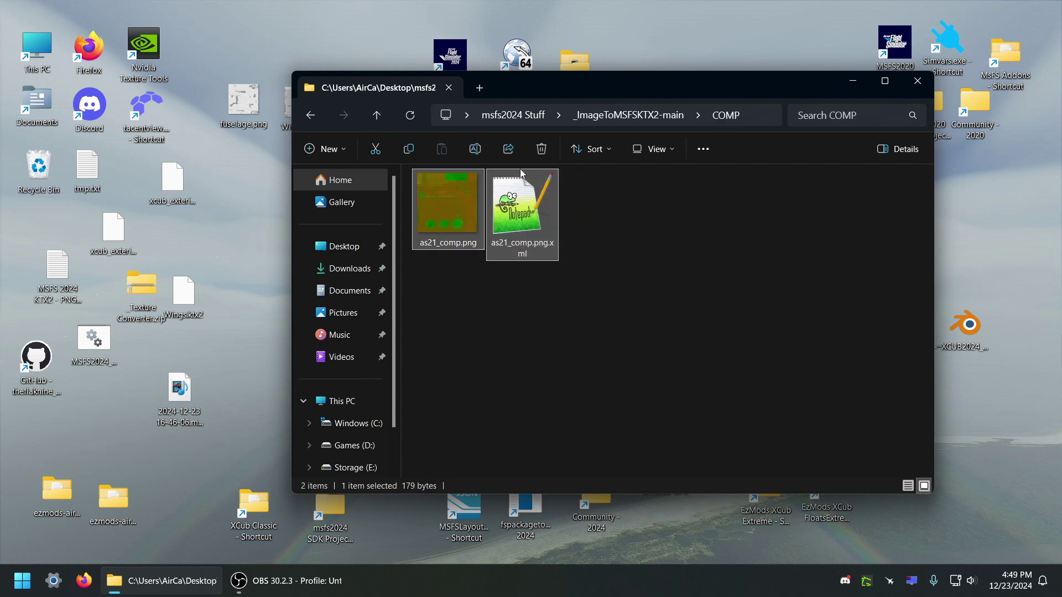
click(534, 155)
- Delete the Beringer decal files from DECAL and the old files from NORM
click(383, 118)
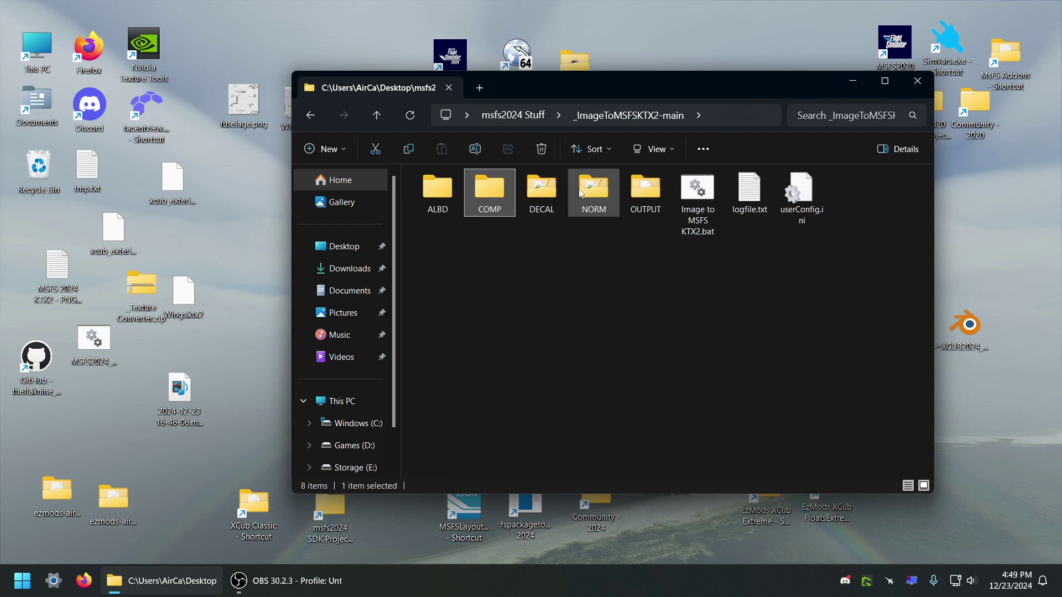
double_click(541, 184)
key(ctrl+a)
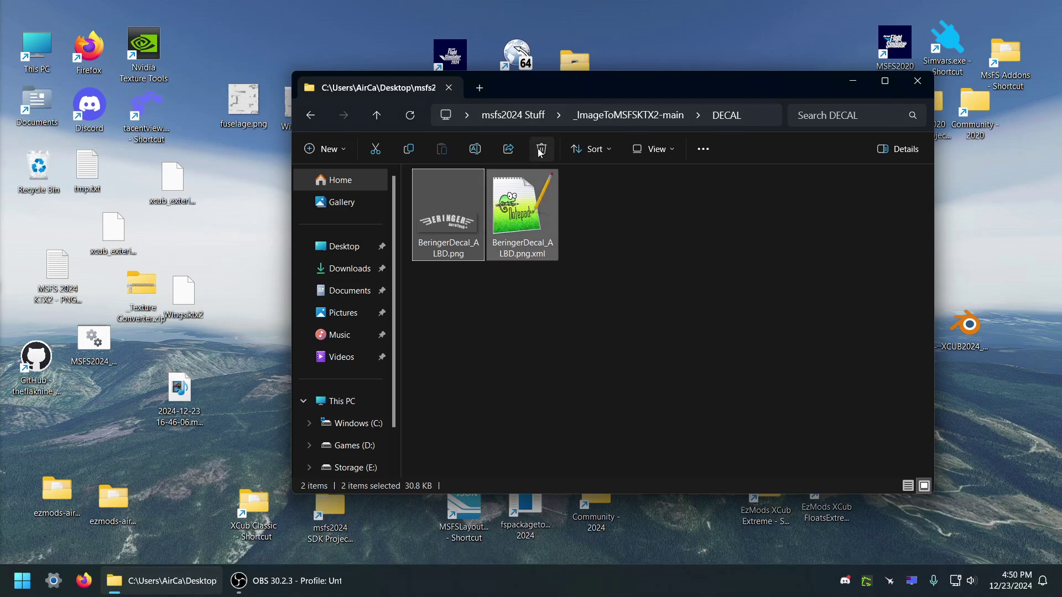
click(541, 148)
click(383, 117)
click(637, 208)
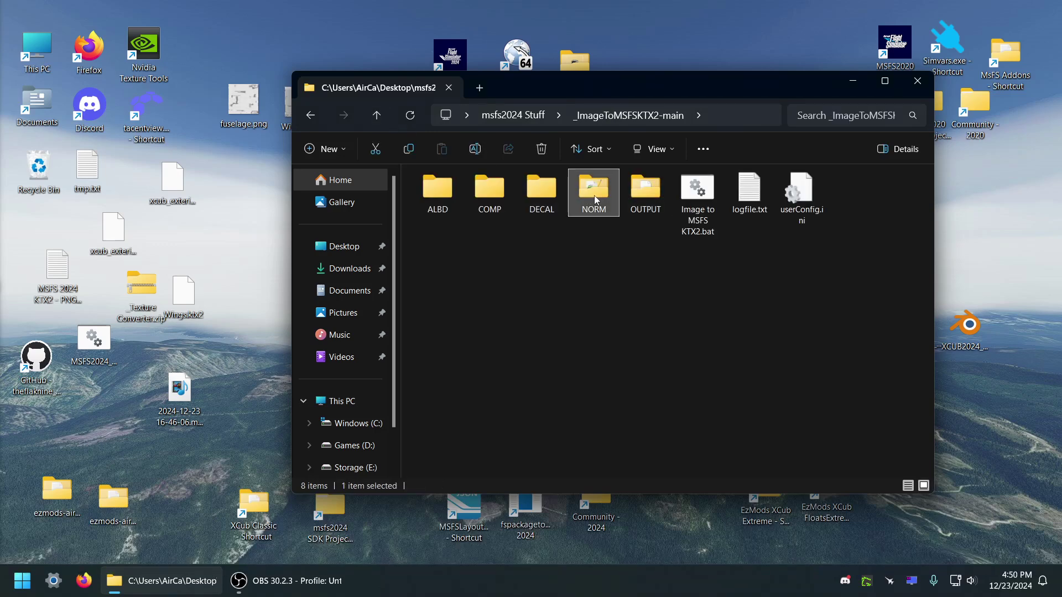
double_click(594, 190)
drag(609, 223, 482, 169)
click(542, 149)
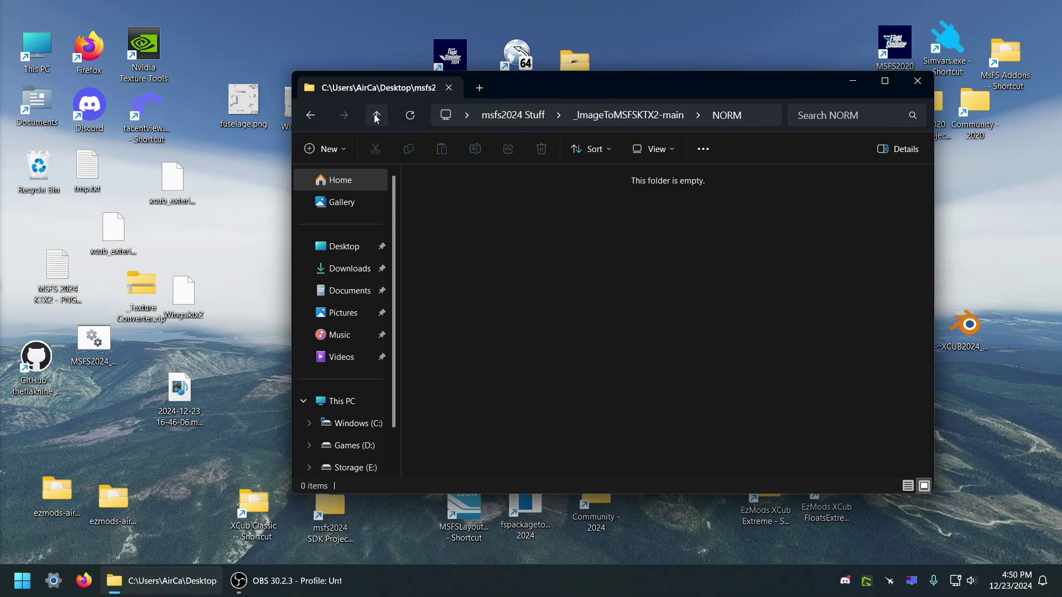
- Delete the eight old KTX2 and JSON files from the OUTPUT folder
click(377, 115)
click(644, 206)
double_click(645, 206)
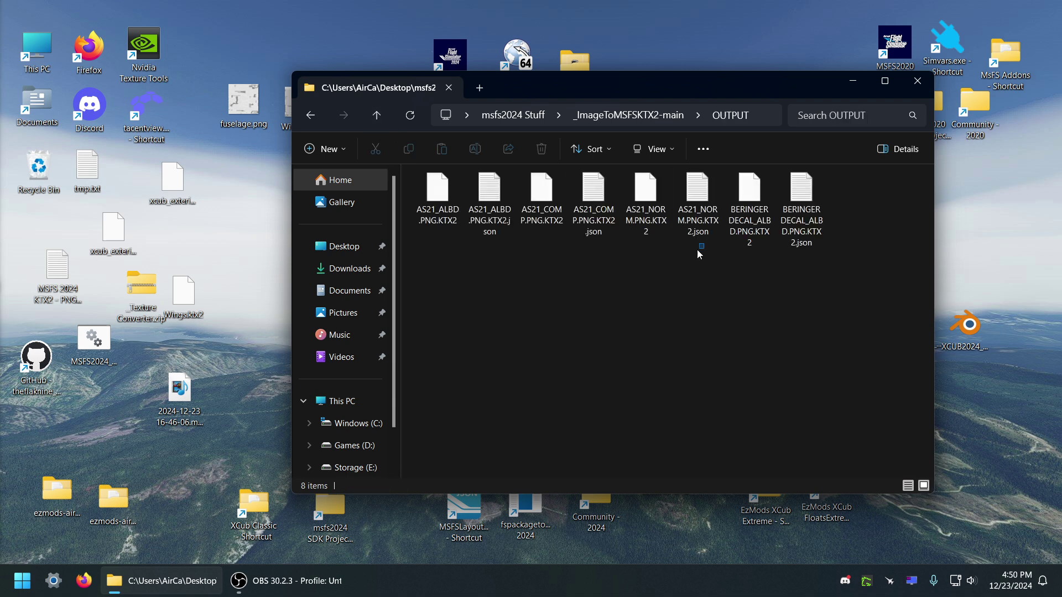
drag(858, 296, 426, 180)
click(541, 149)
click(377, 115)
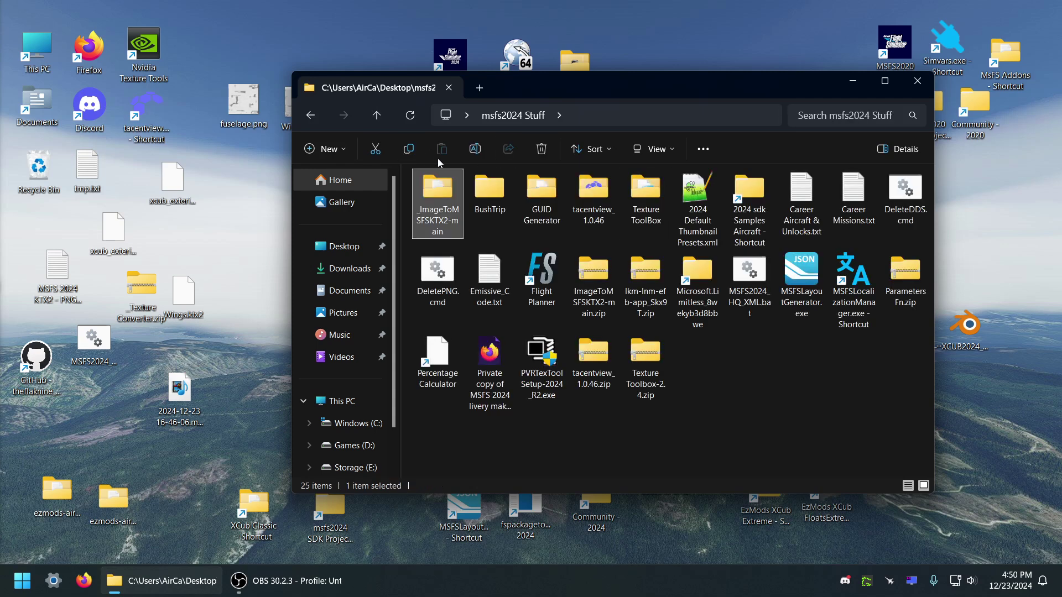
- Cut fuselage.png and Wings.png from the desktop and paste them into the empty ALBD folder
double_click(447, 195)
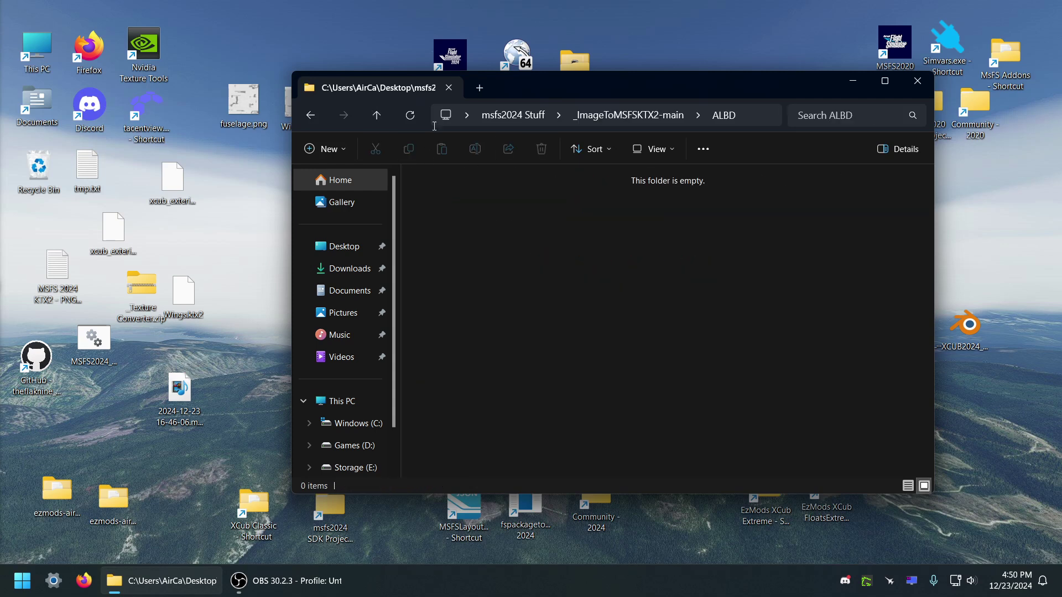
drag(443, 86, 573, 86)
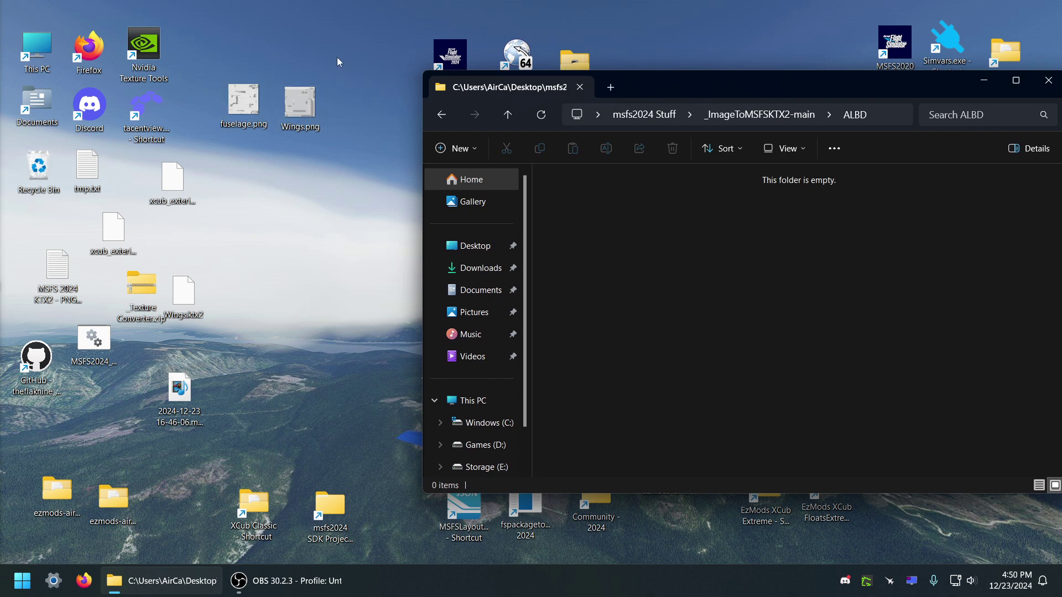
drag(324, 80, 215, 162)
right_click(251, 100)
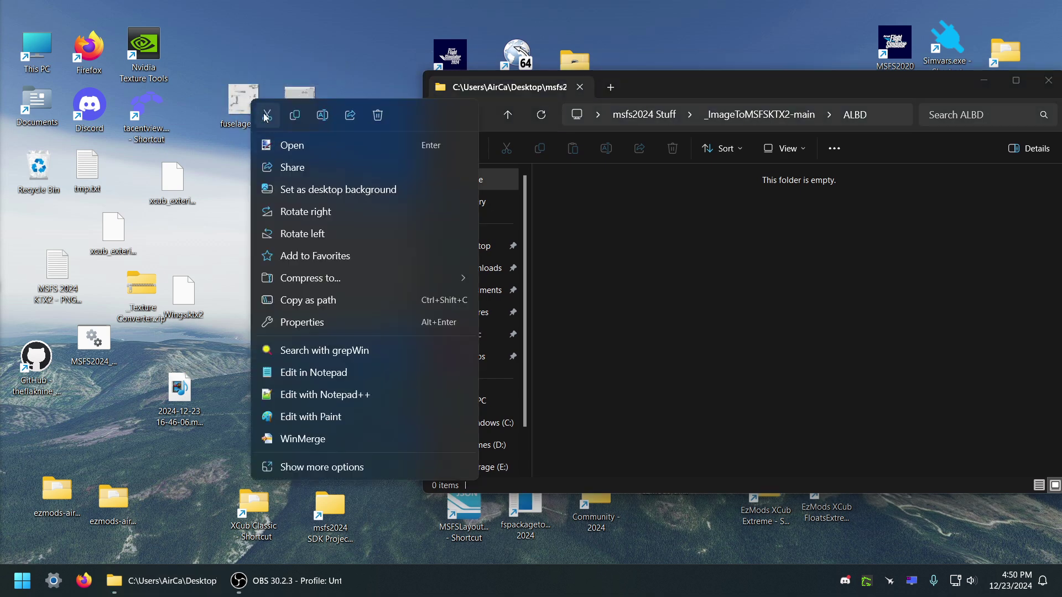
click(267, 115)
click(573, 148)
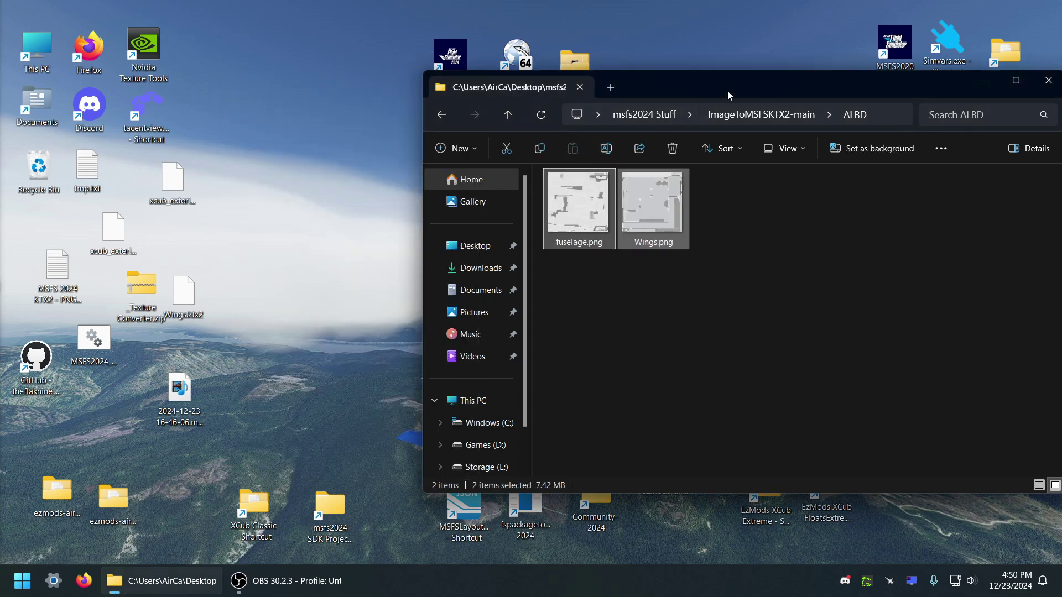
drag(728, 91, 390, 85)
click(187, 107)
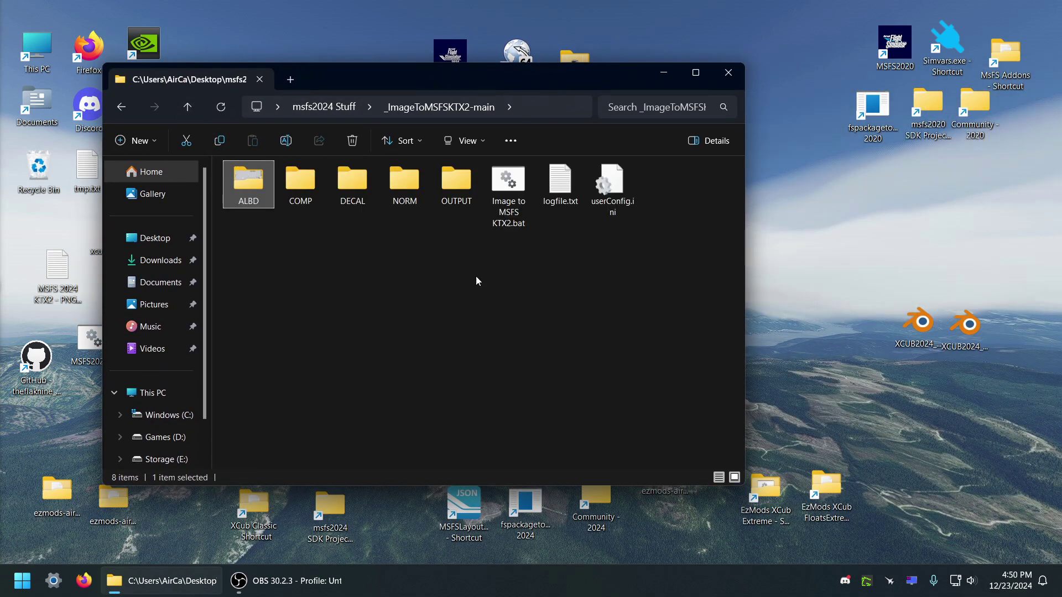
- Run Image to MSFS KTX2.bat, choosing option 2 to generate XMLs, then option 4 for KTX2
double_click(509, 191)
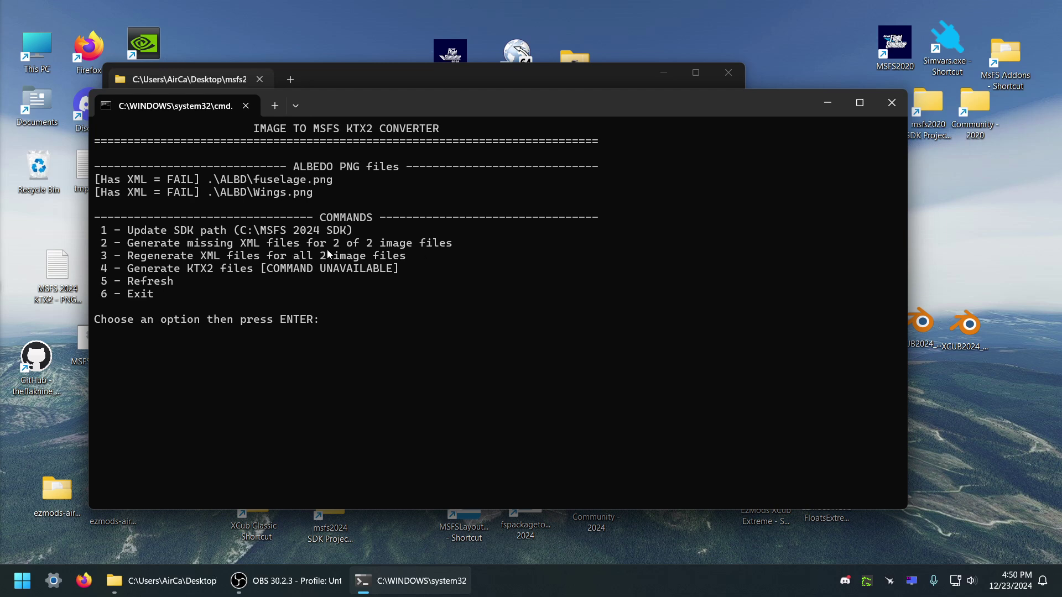
text(2)
key(Return)
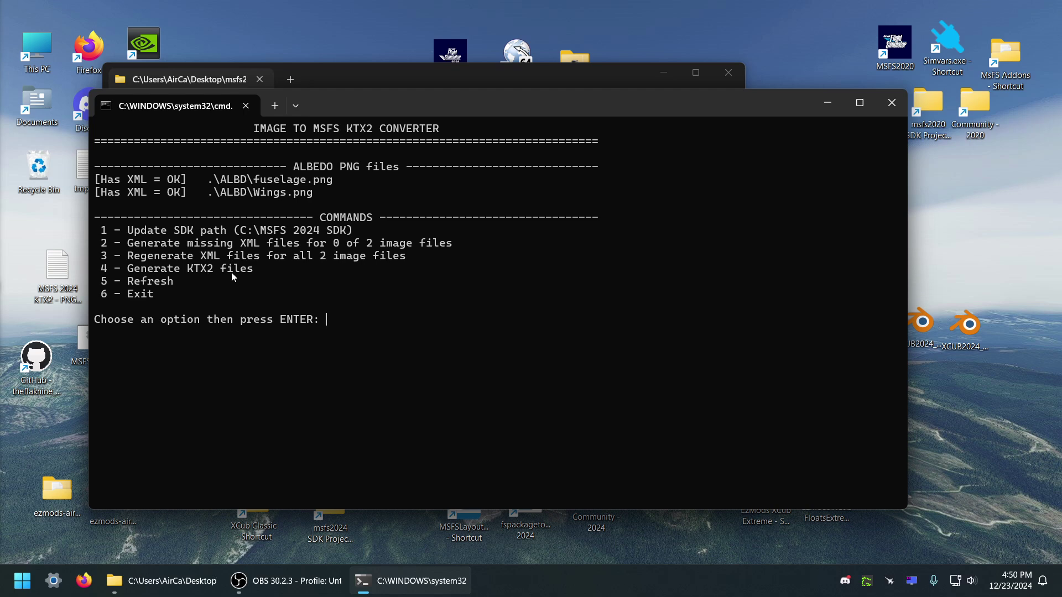
text(4)
key(Return)
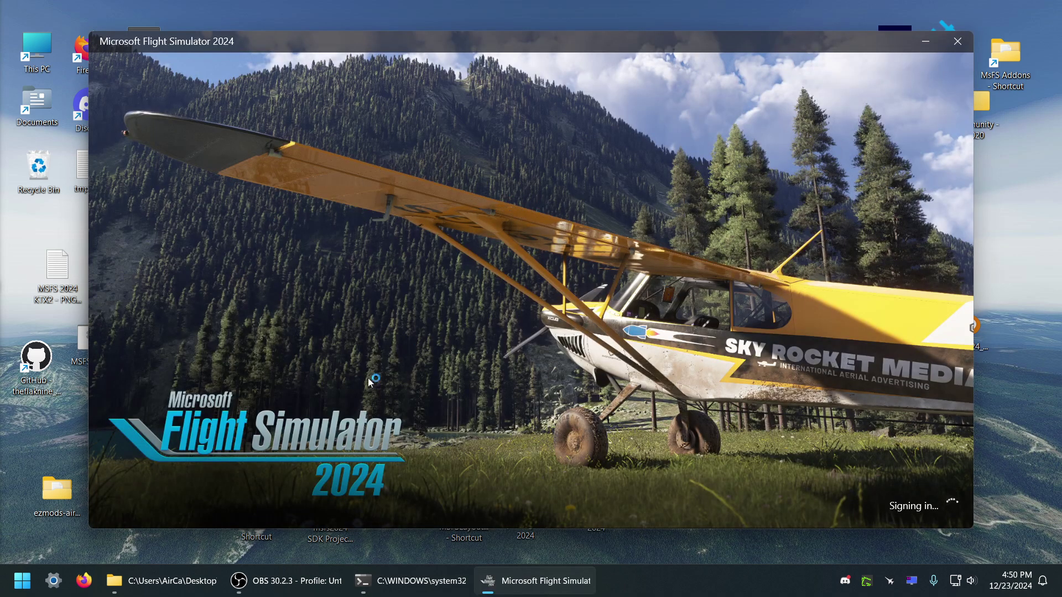
- Move the file window to the right and bring Flight Simulator to the front to check the build
click(159, 581)
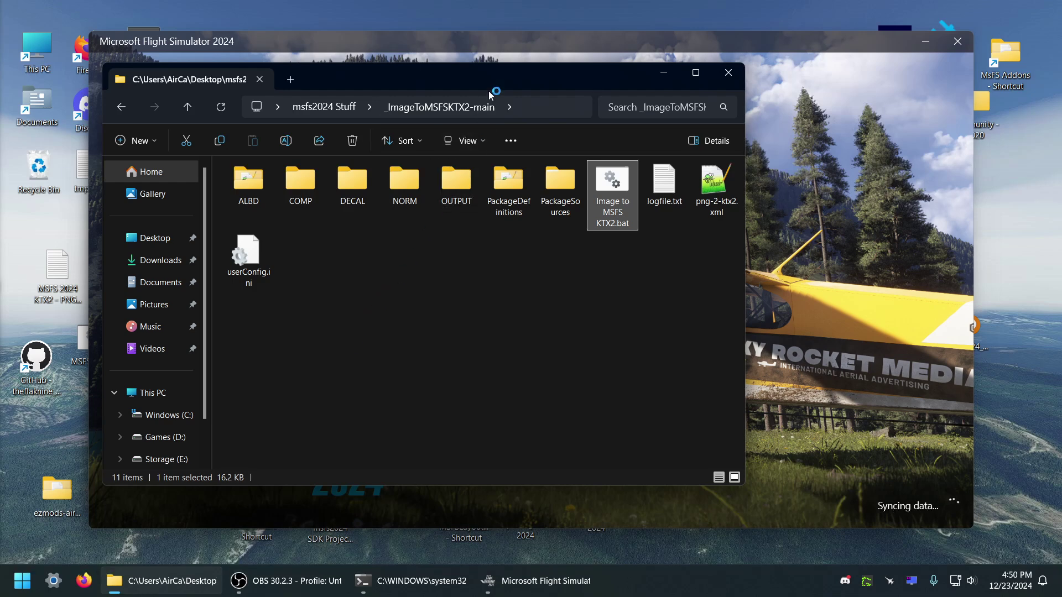
drag(512, 83, 717, 82)
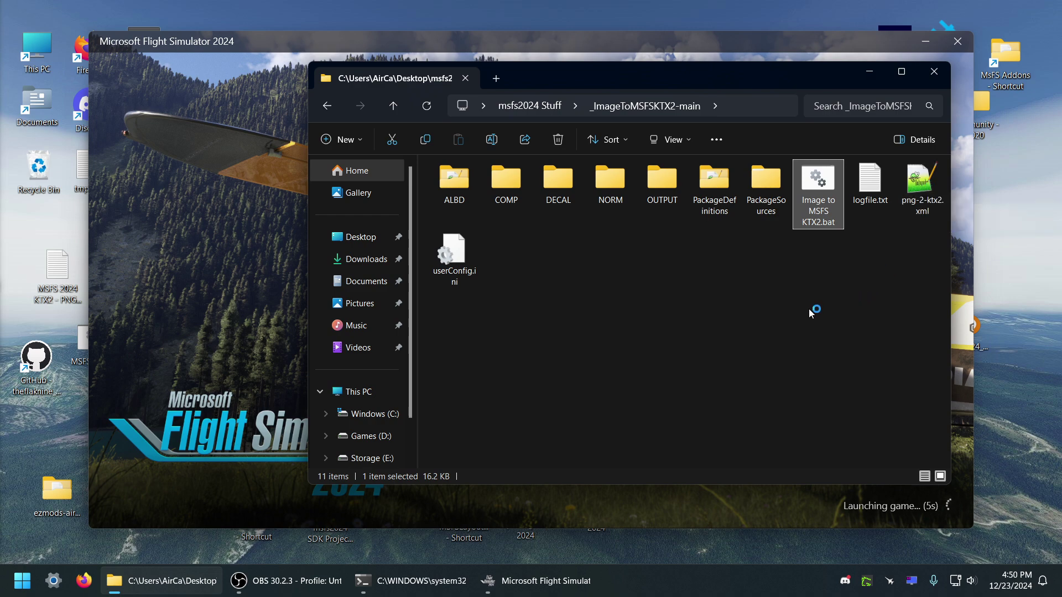
click(220, 259)
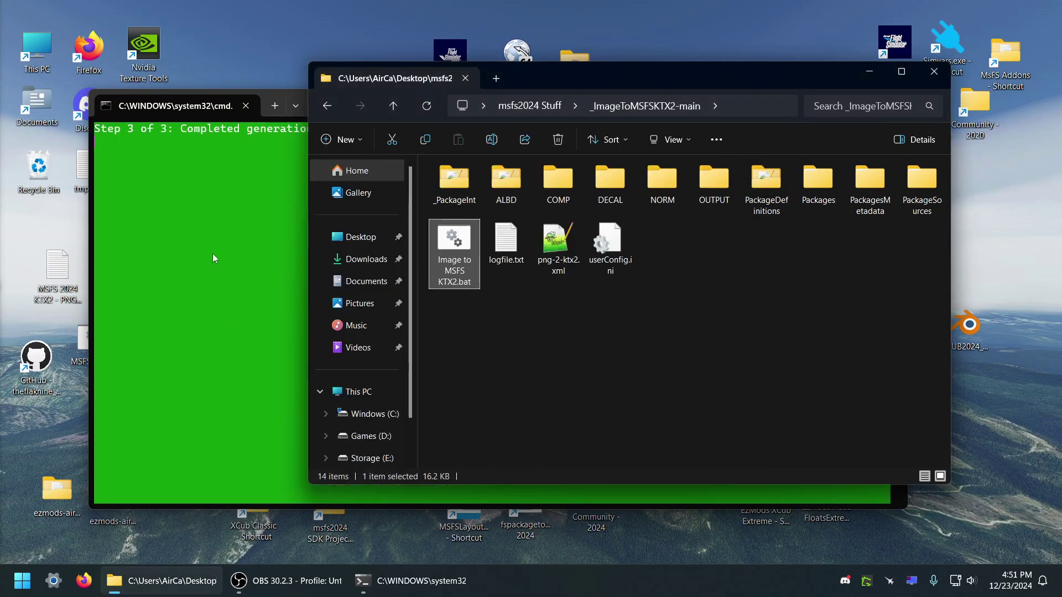
- Let the converter clean up its temporary files and open the OUTPUT folder to check results
click(176, 102)
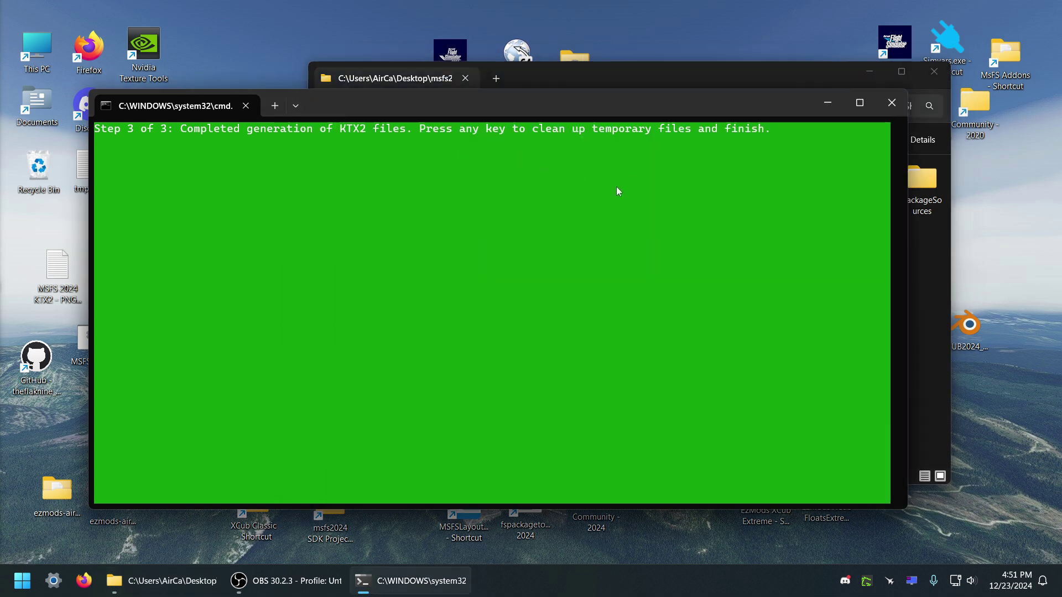
key(Return)
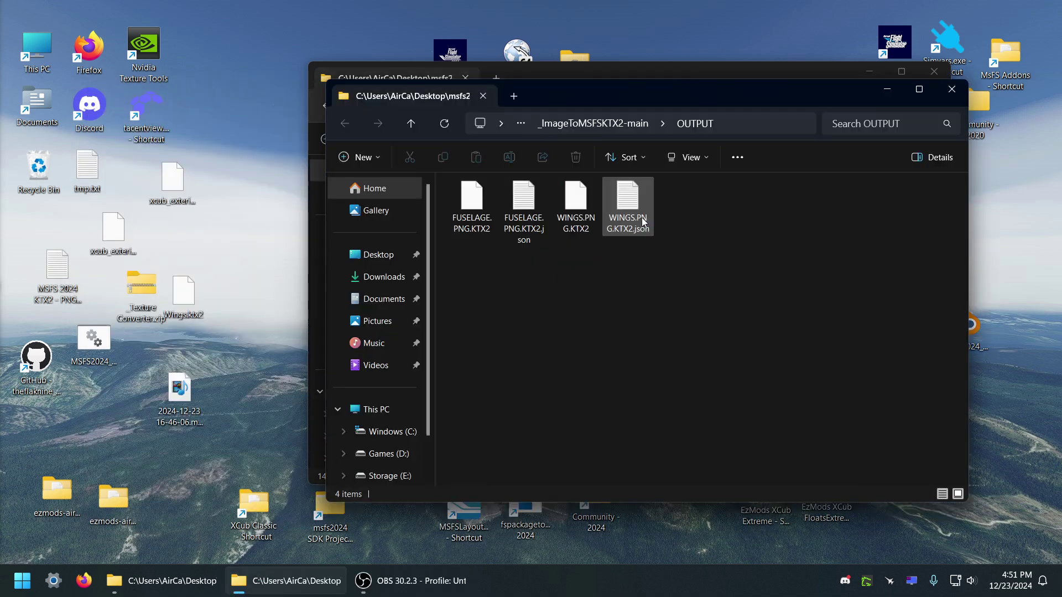
drag(732, 92, 496, 115)
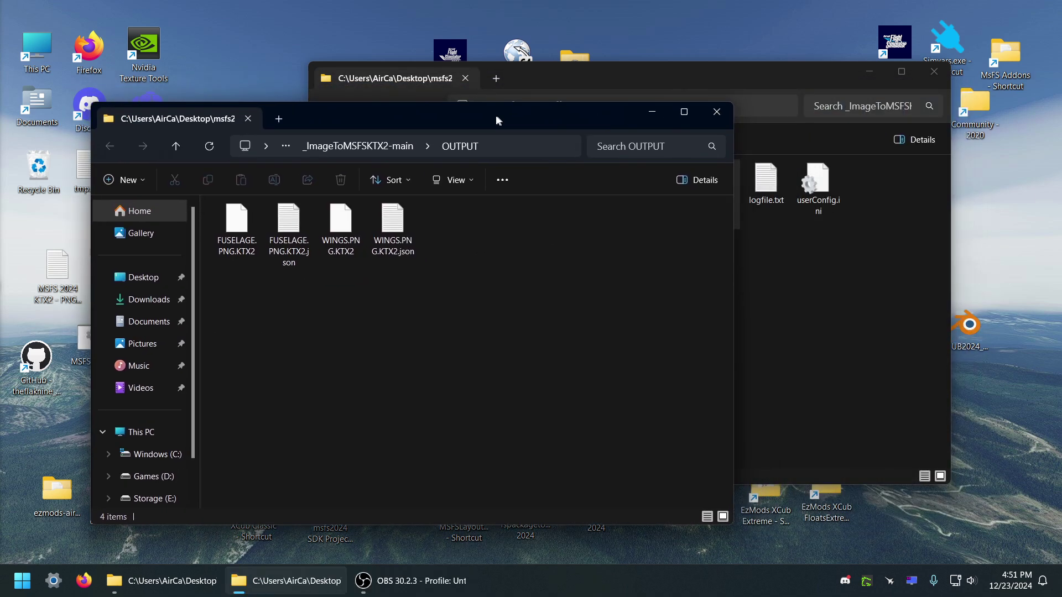
click(758, 257)
double_click(654, 198)
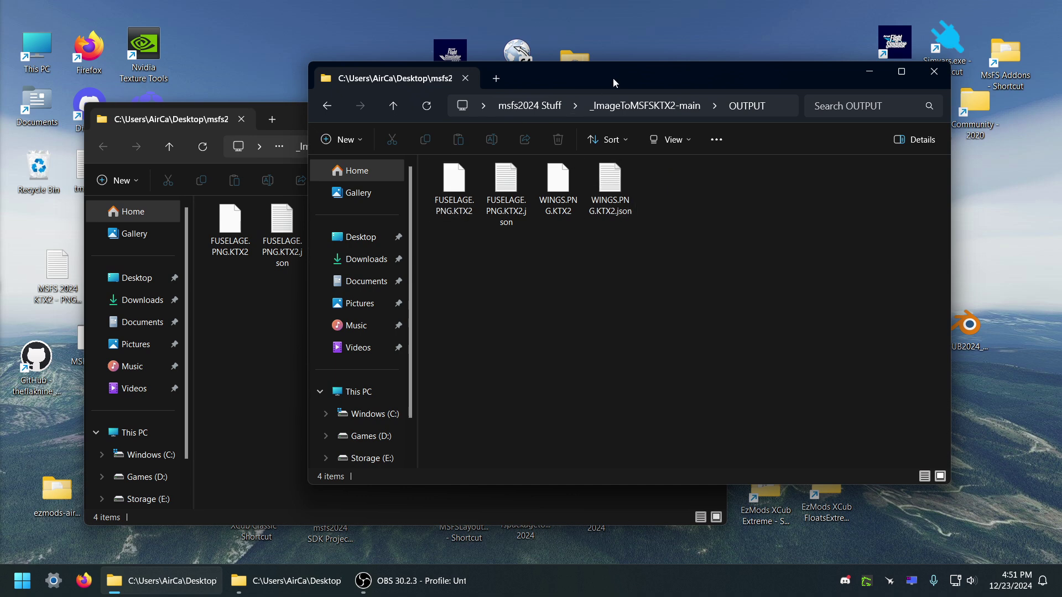
- Close both OUTPUT Explorer windows and move _Texture Converter.zip to an open desktop spot
click(270, 294)
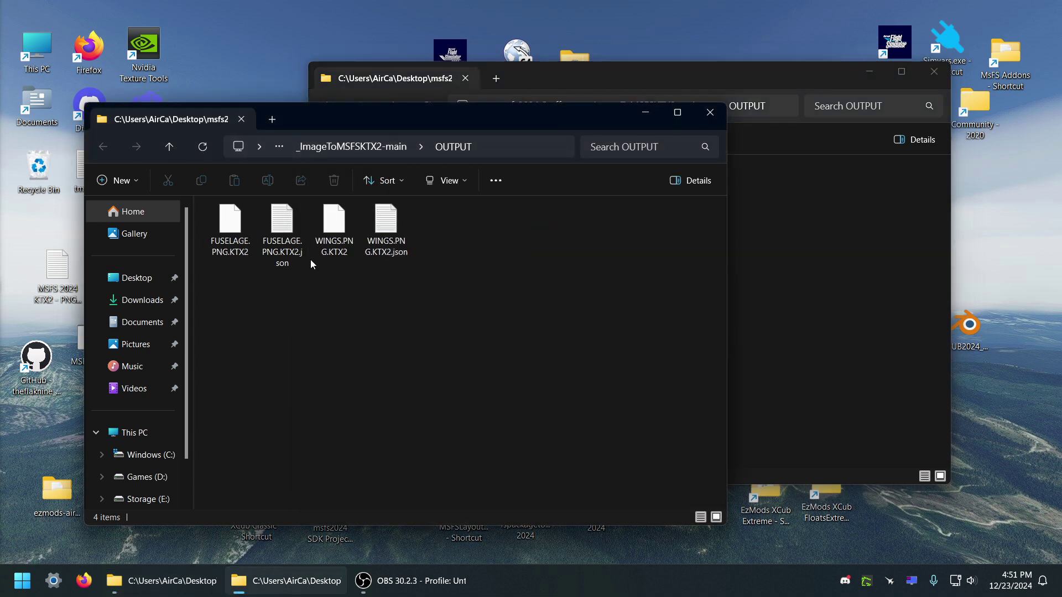
click(710, 113)
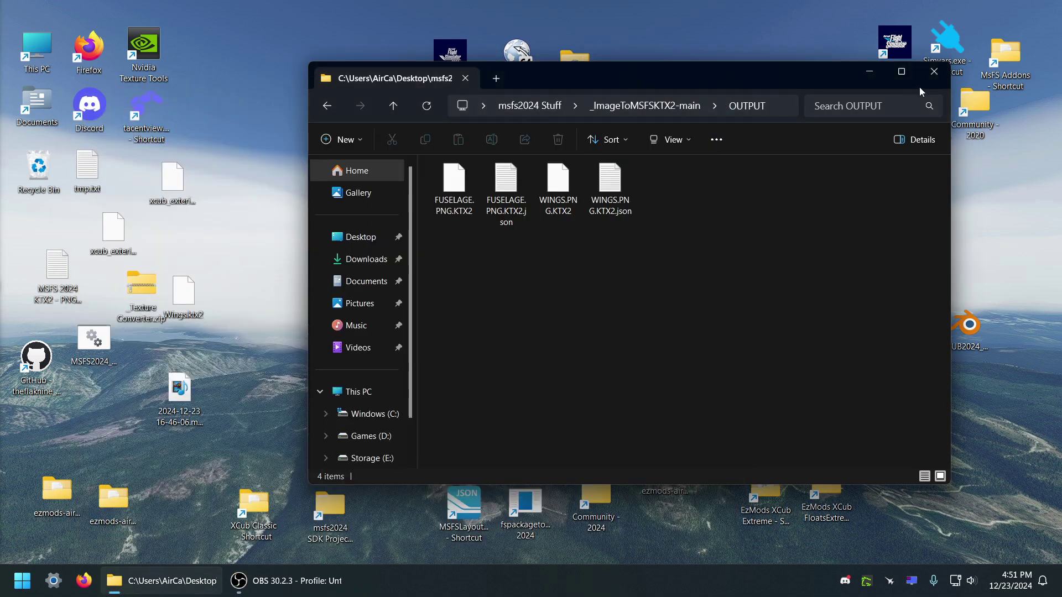
click(934, 72)
drag(131, 281, 261, 162)
right_click(282, 174)
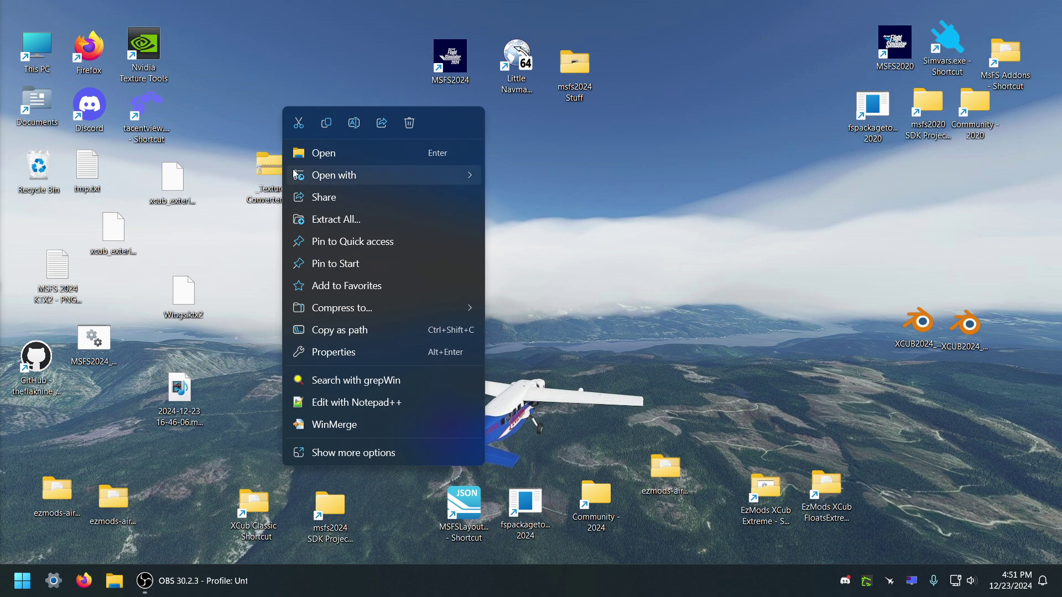
- Extract _Texture Converter.zip into a _Texture Converter folder and place it beside the zip
click(330, 219)
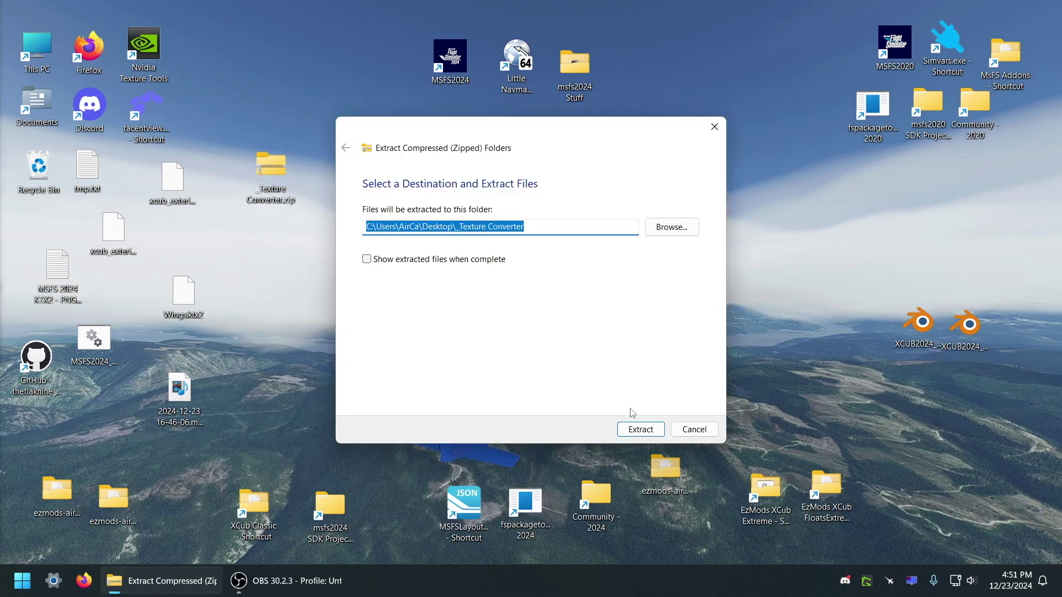
click(637, 430)
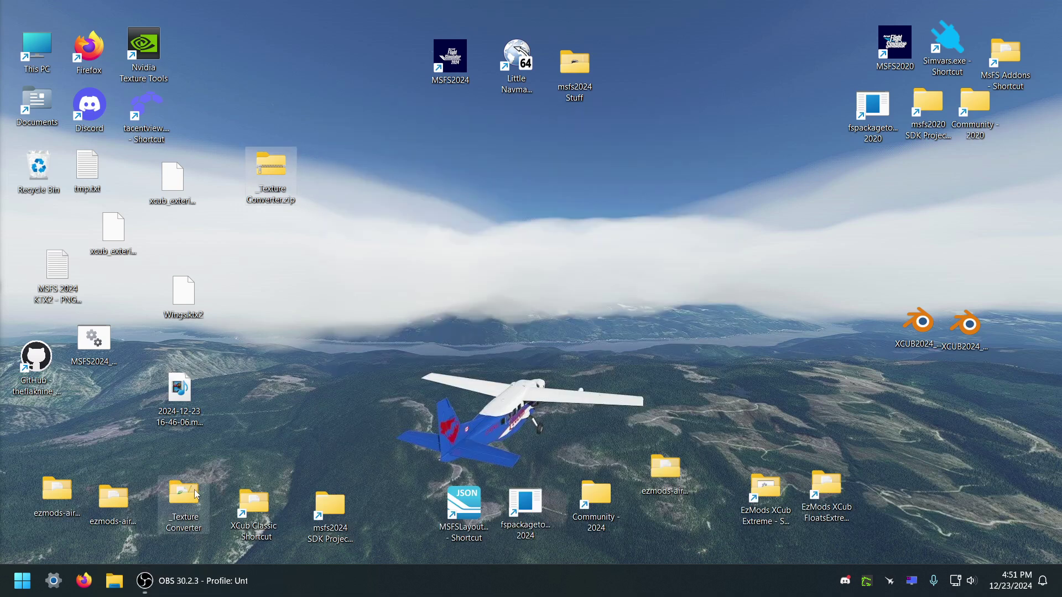
drag(191, 498, 343, 238)
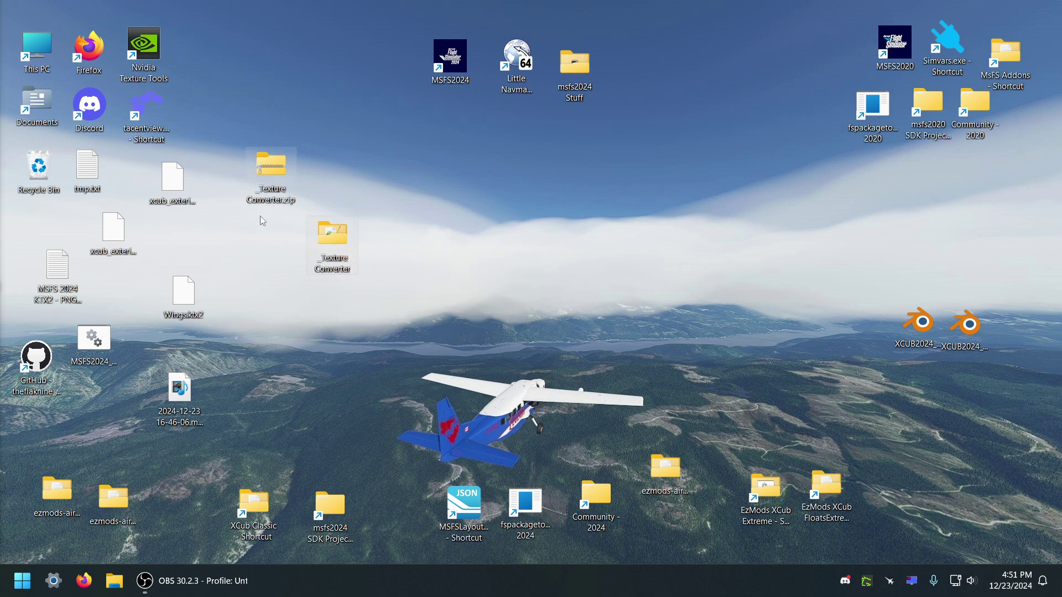
- In the _ImageToMSFSKTX2-main ALBD folder, delete fuselage.png.xml and copy fuselage.png and Wings.png
double_click(578, 66)
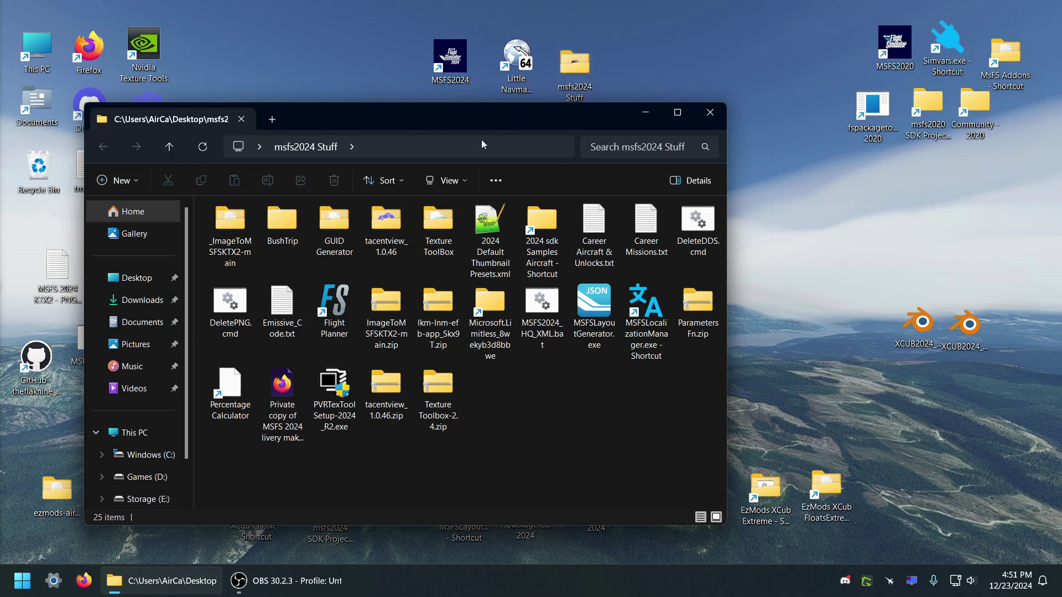
double_click(233, 214)
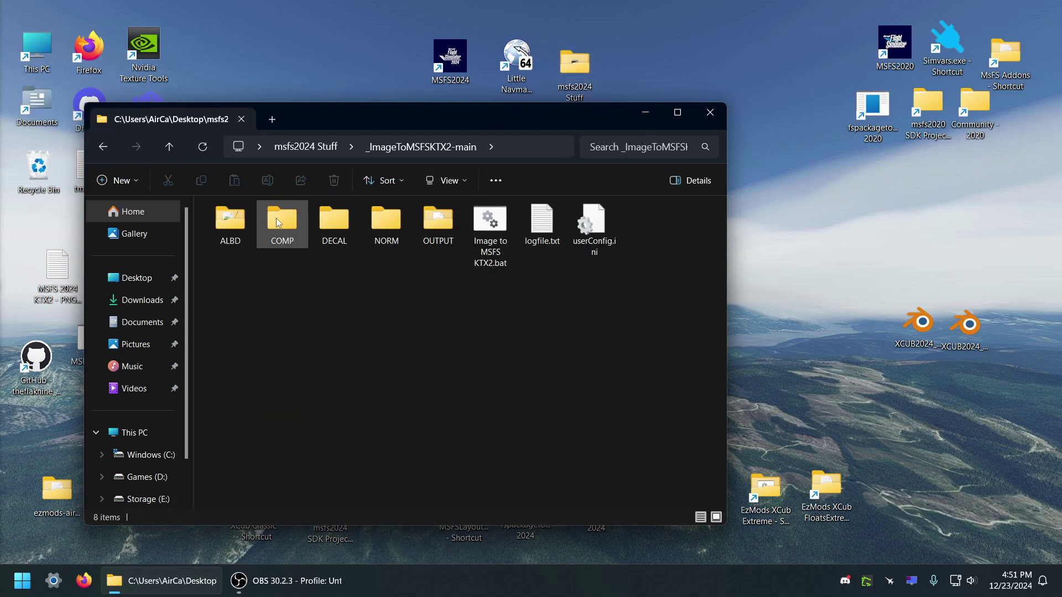
double_click(231, 221)
click(329, 252)
click(336, 183)
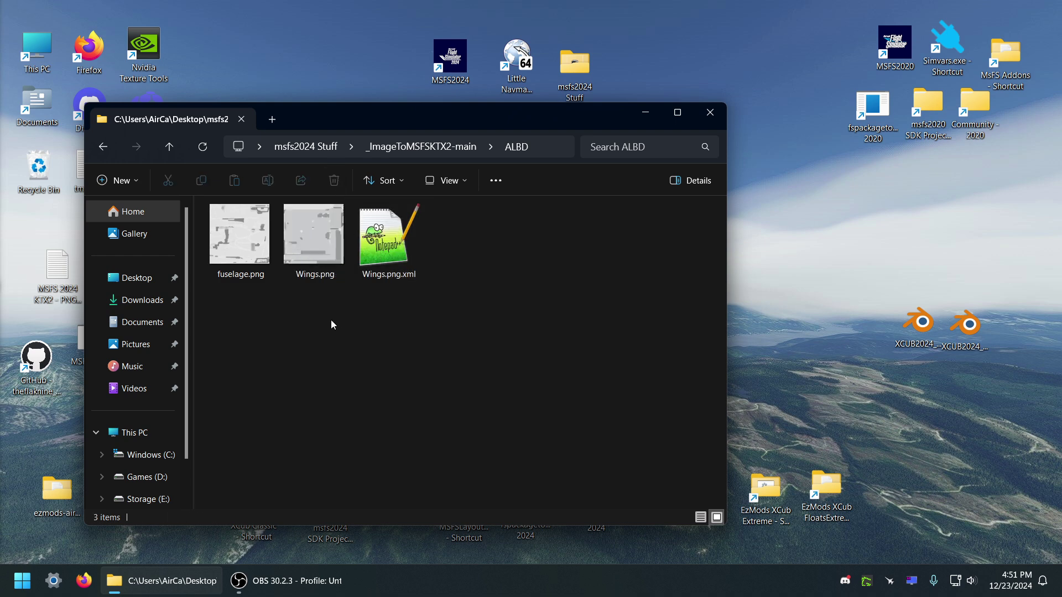
drag(331, 322, 261, 239)
right_click(261, 239)
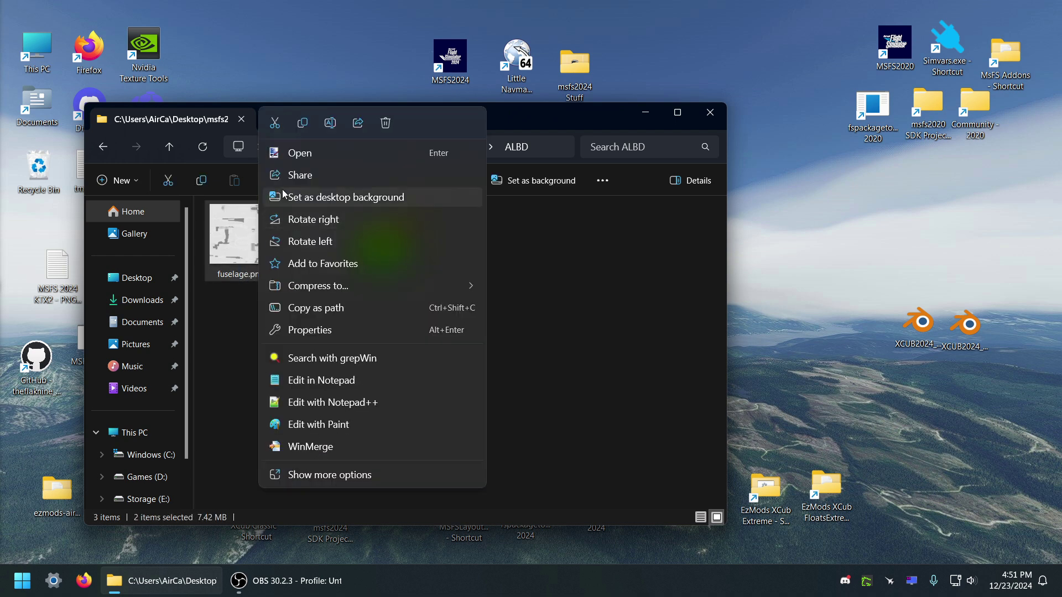
click(303, 123)
click(710, 113)
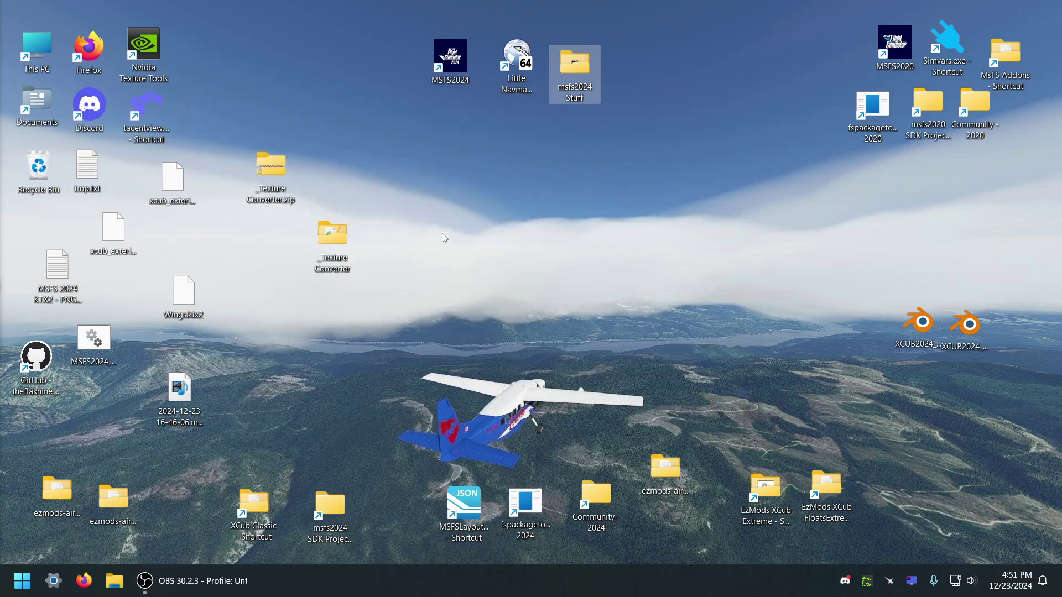
- Open _Texture Converter\PackageSources\SimObjects\Airplanes\Texture_Converter\common\texture
double_click(335, 235)
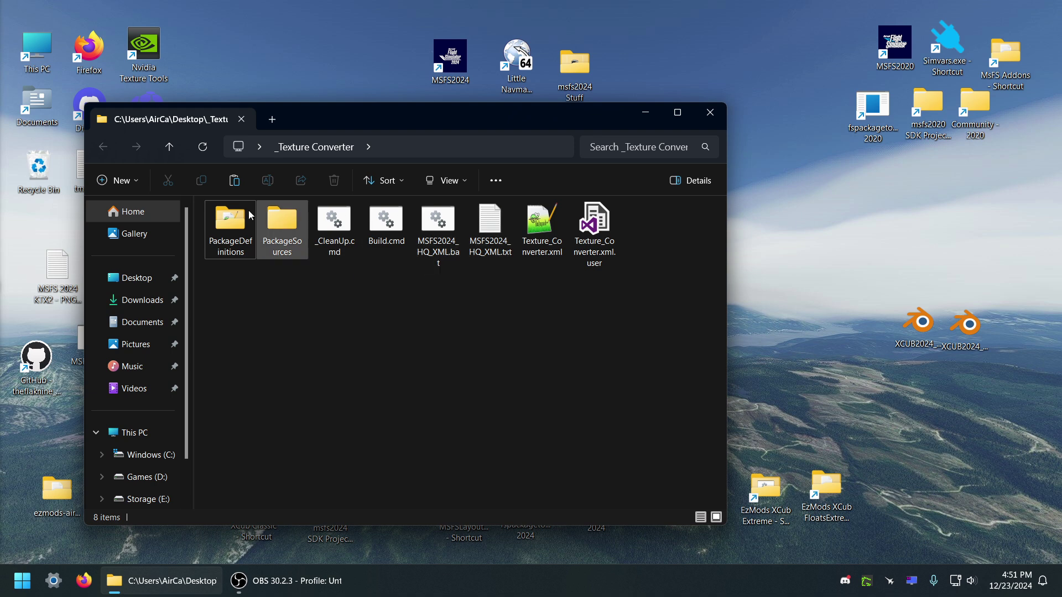
double_click(279, 219)
double_click(228, 224)
double_click(231, 226)
double_click(237, 223)
double_click(233, 224)
double_click(231, 225)
- Replace the two SimpleAircraft_WINGS_comp sample files with the copied fuselage.png and Wings.png
drag(339, 243, 255, 222)
drag(350, 118, 479, 104)
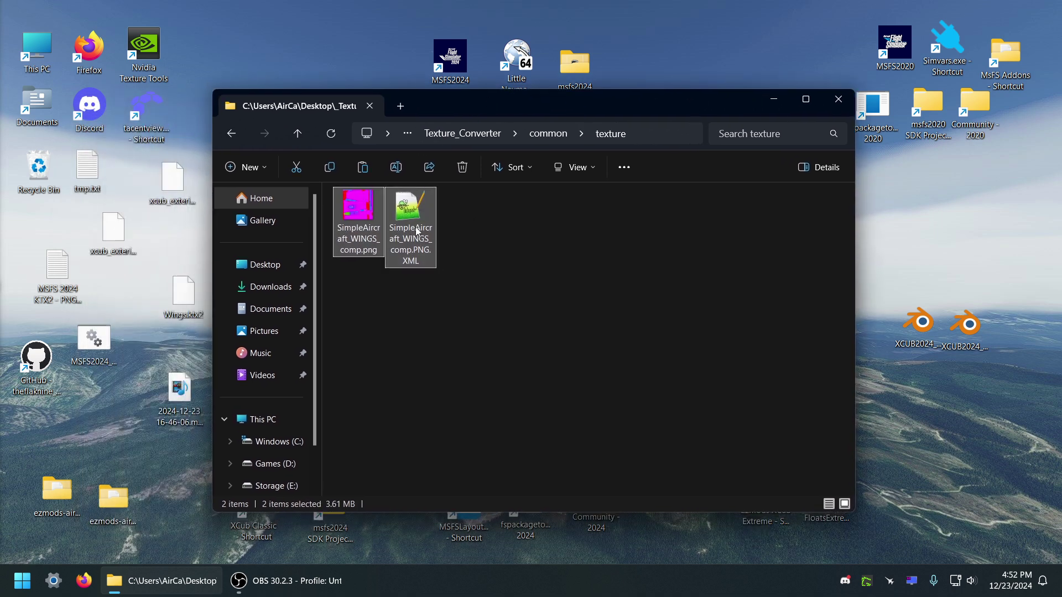
click(462, 168)
click(363, 168)
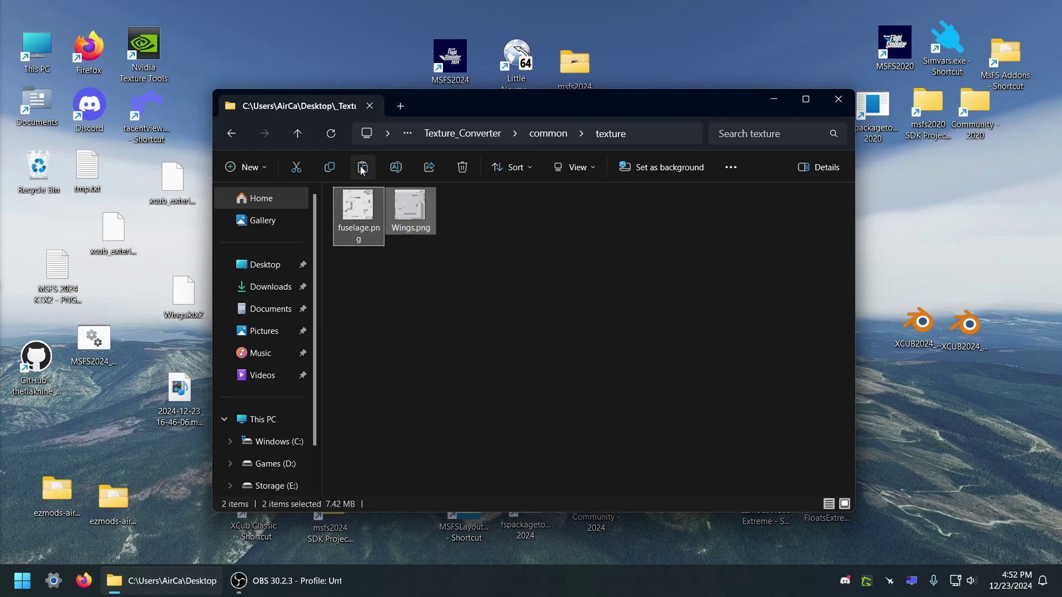
click(498, 243)
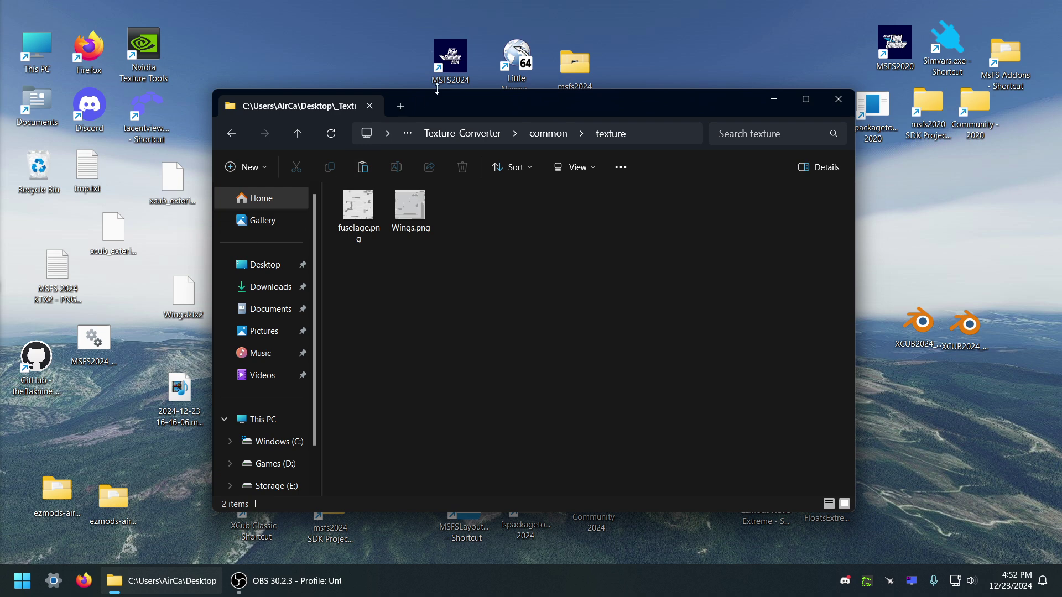
drag(471, 113, 667, 108)
- Read the MSFS2024_HQ_XML.txt instructions from the _Texture Converter folder, then close them
click(222, 248)
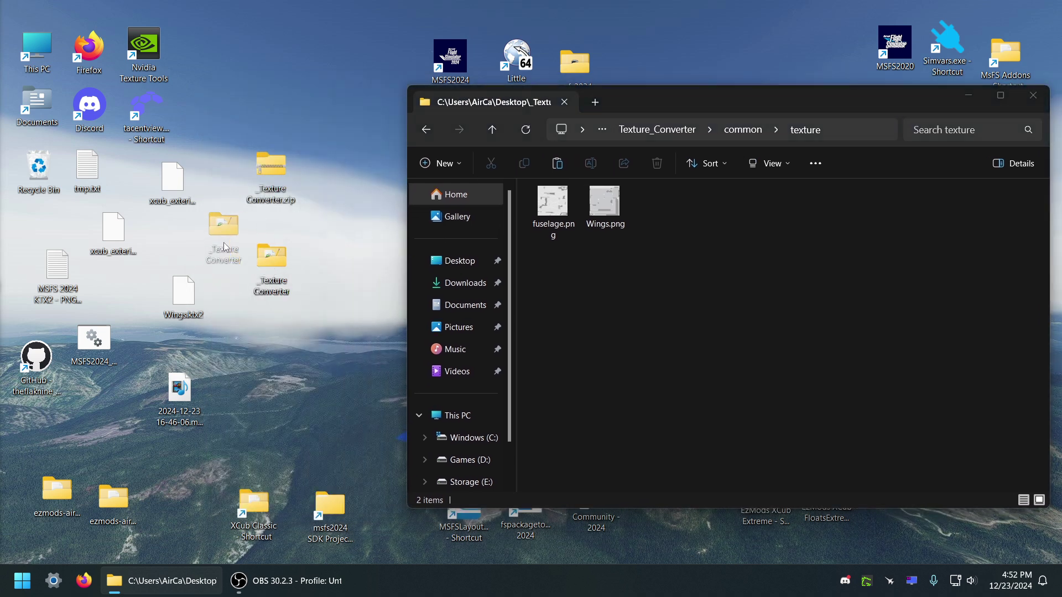
double_click(223, 248)
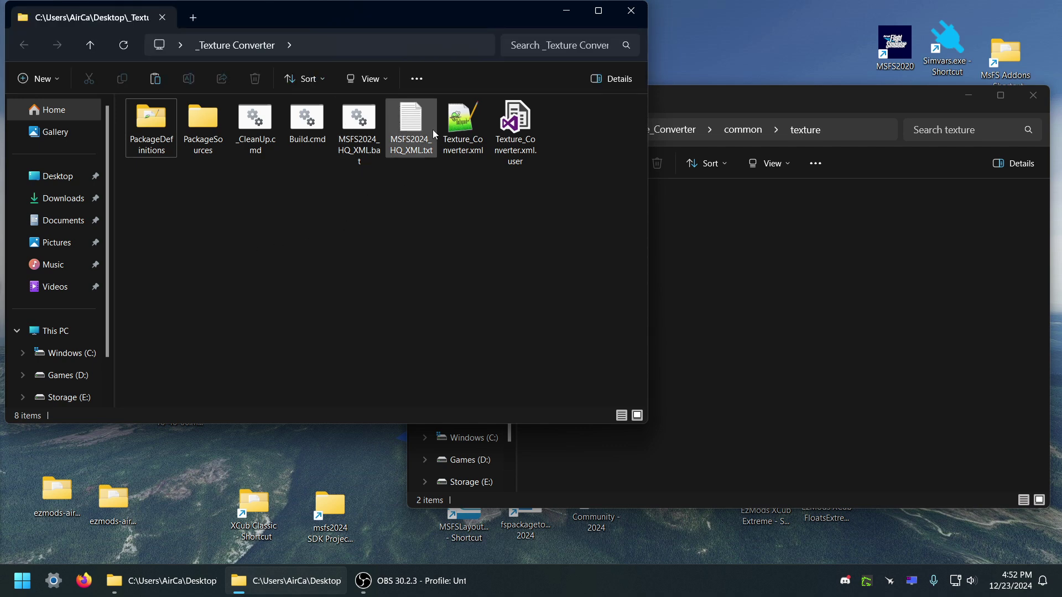
double_click(411, 125)
drag(679, 84, 334, 90)
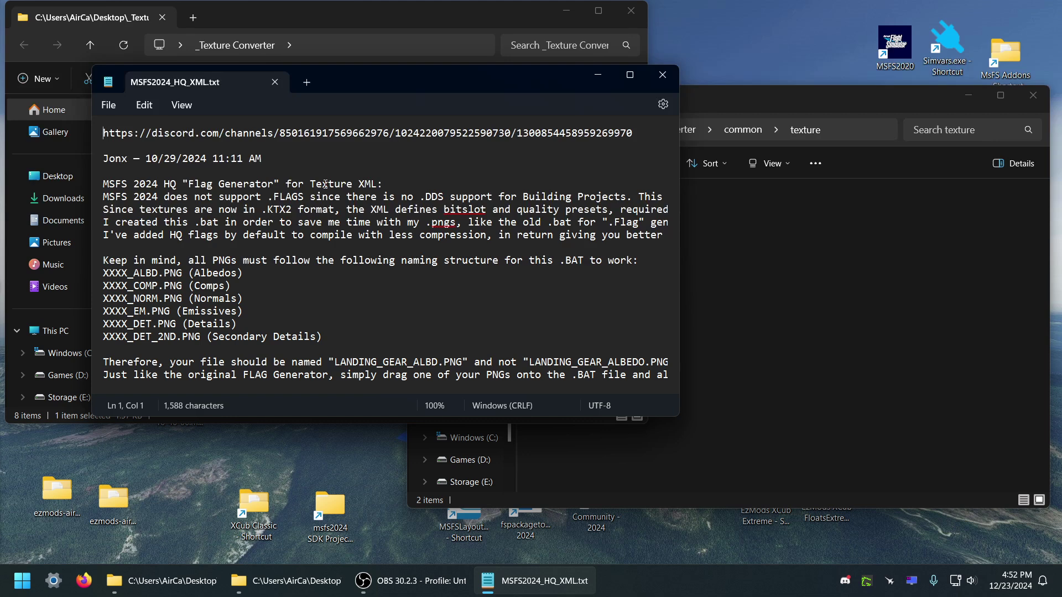
click(663, 74)
- Copy MSFS2024_HQ_XML.bat into the texture folder beside both PNGs
click(359, 125)
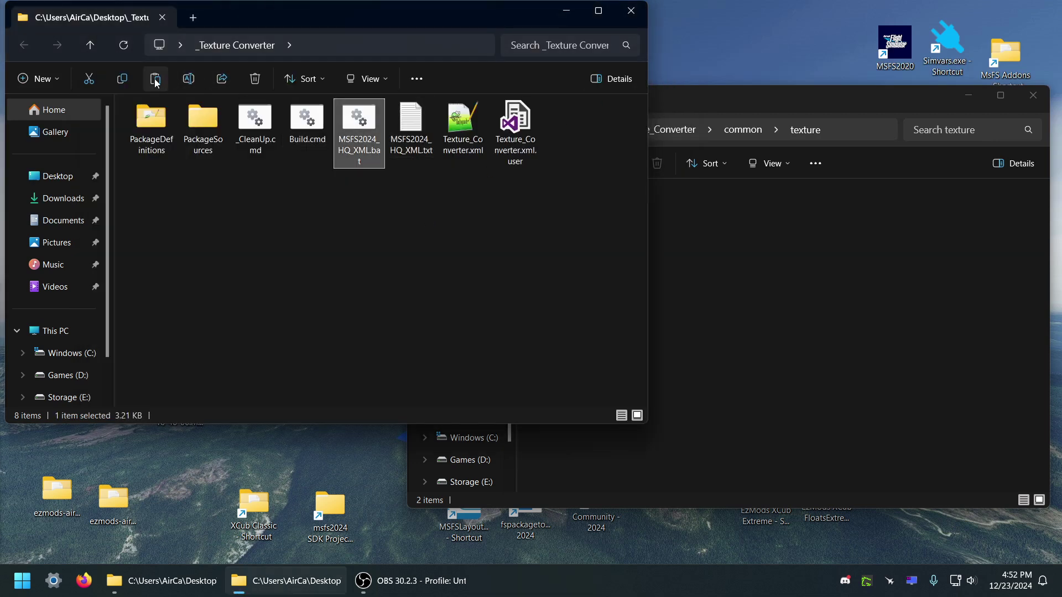
click(658, 252)
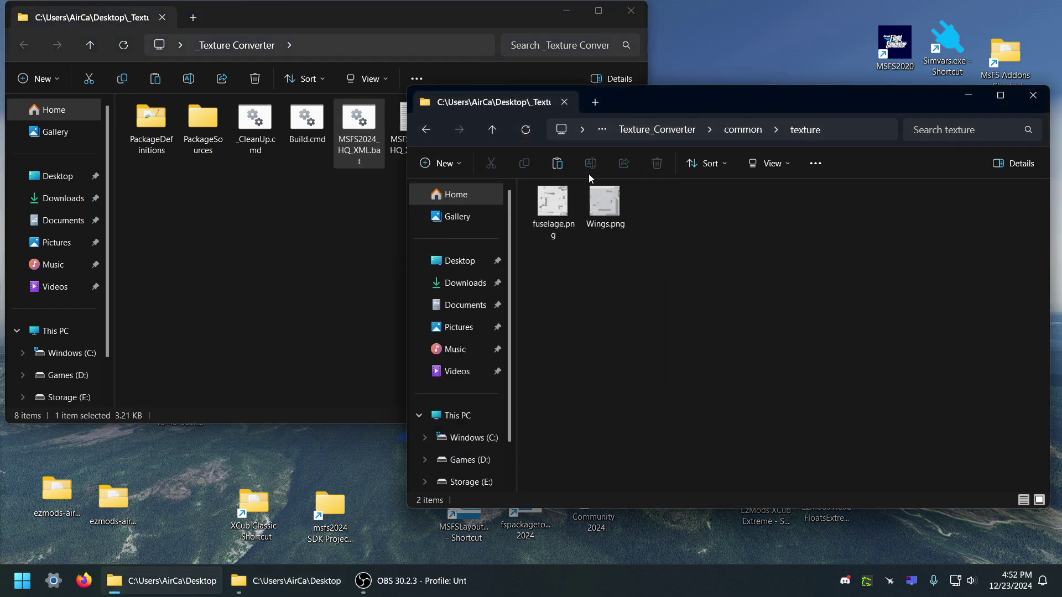
click(557, 163)
click(649, 368)
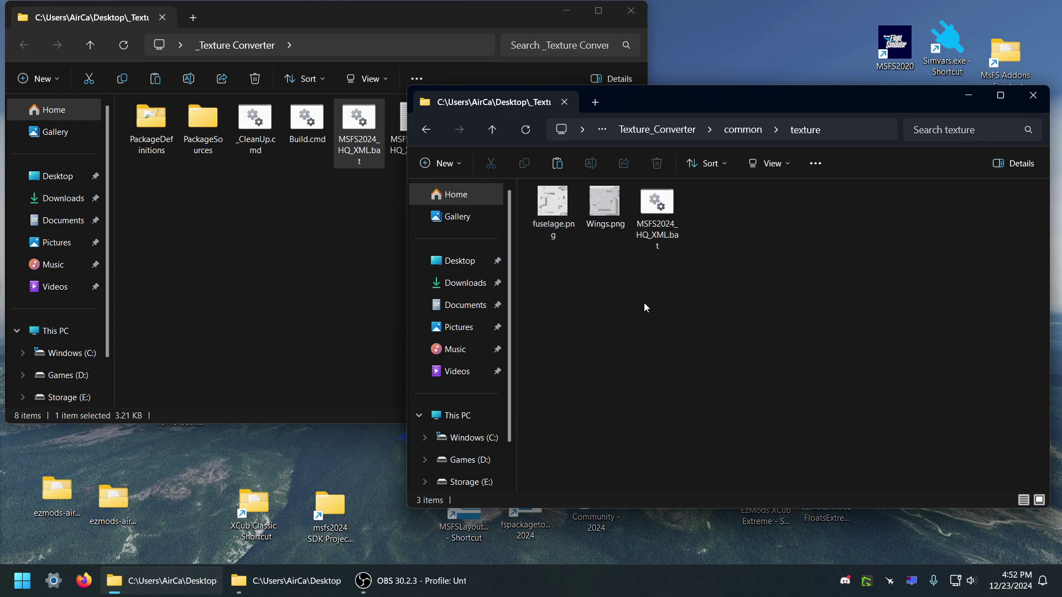
click(656, 215)
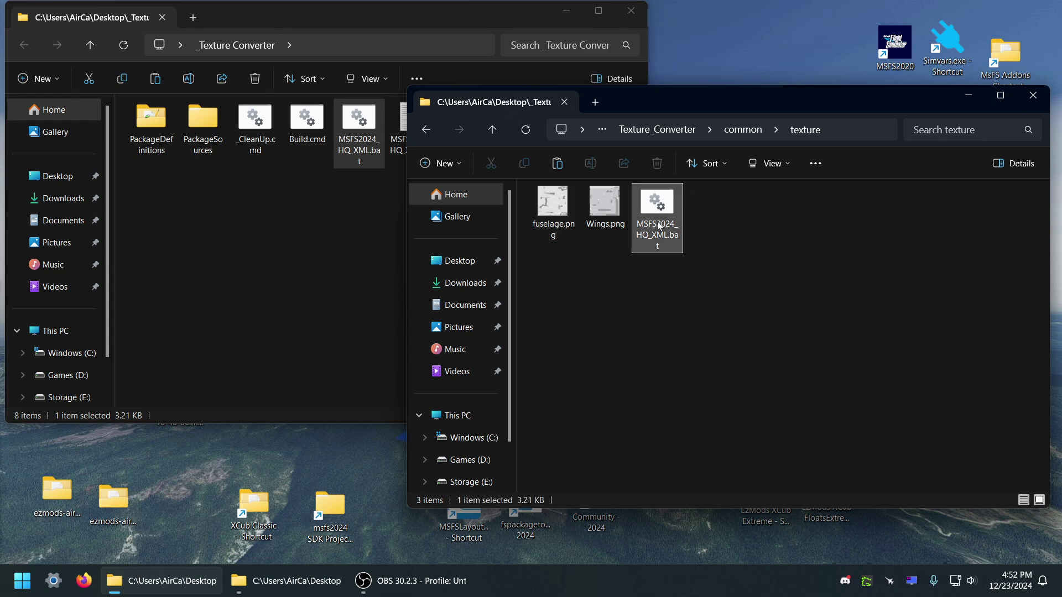
click(613, 333)
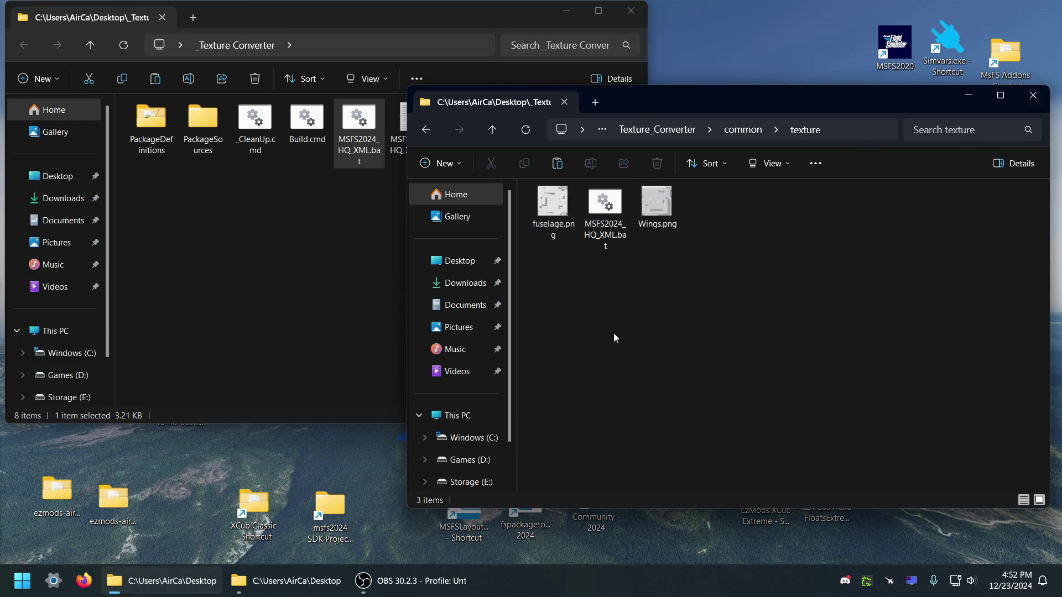
- Rename the textures to fuselage_albd.png and Wings_albd.png
click(563, 227)
click(567, 228)
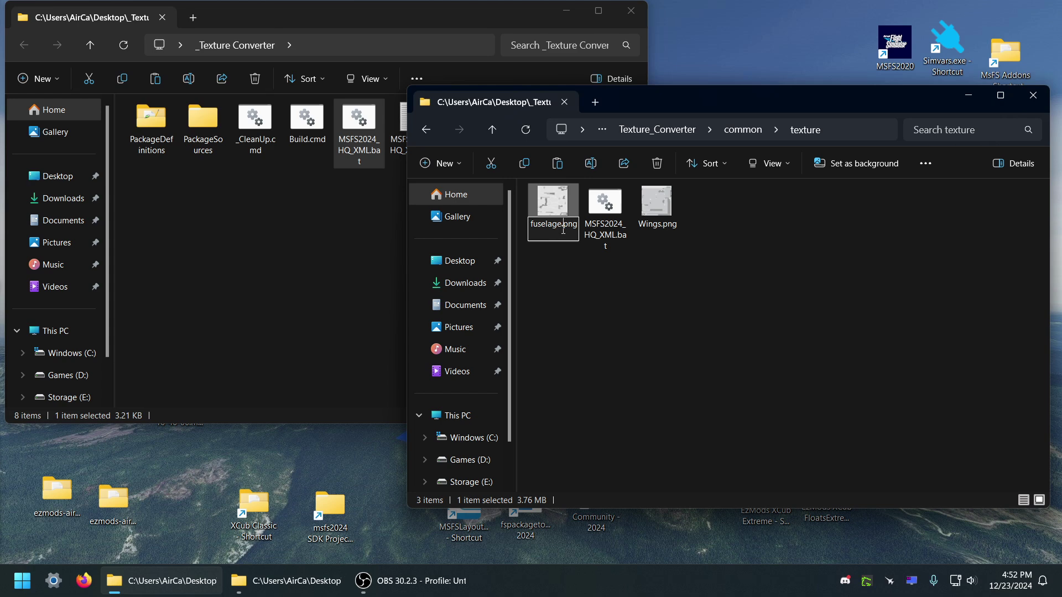
text(_albd)
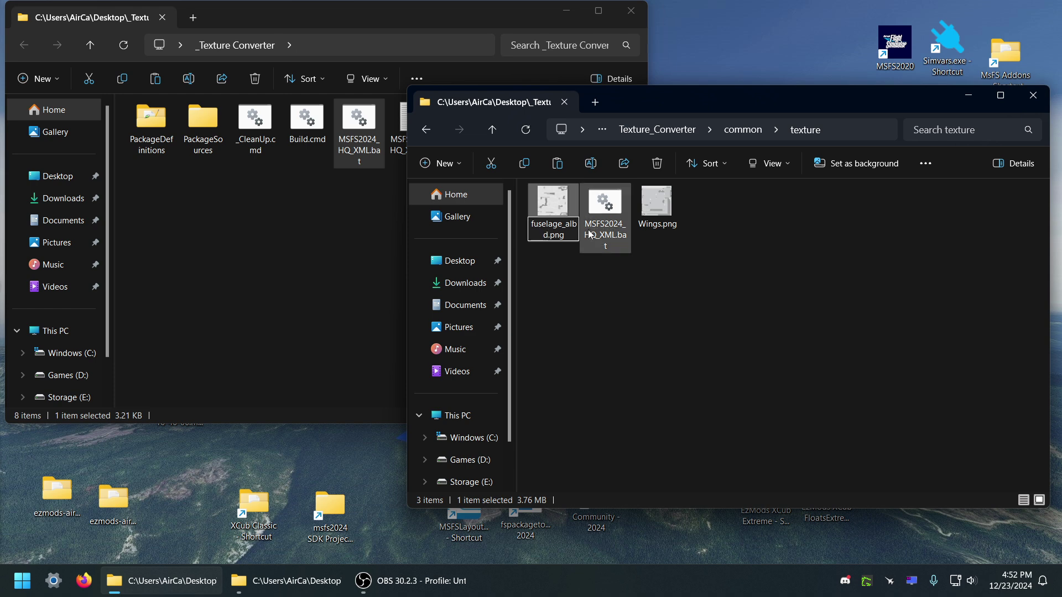
key(Return)
click(654, 221)
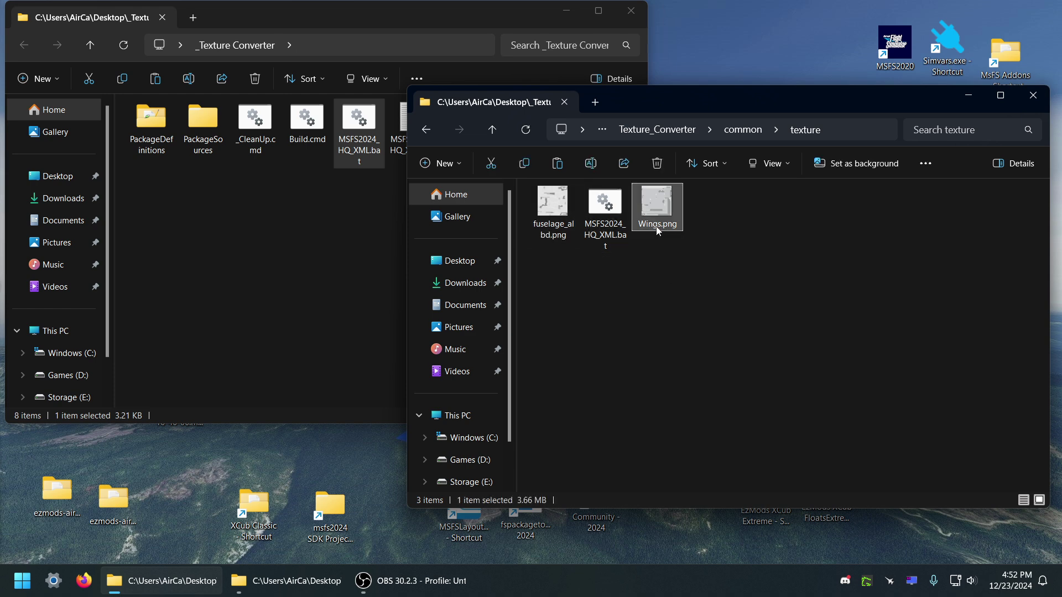
click(658, 227)
click(660, 223)
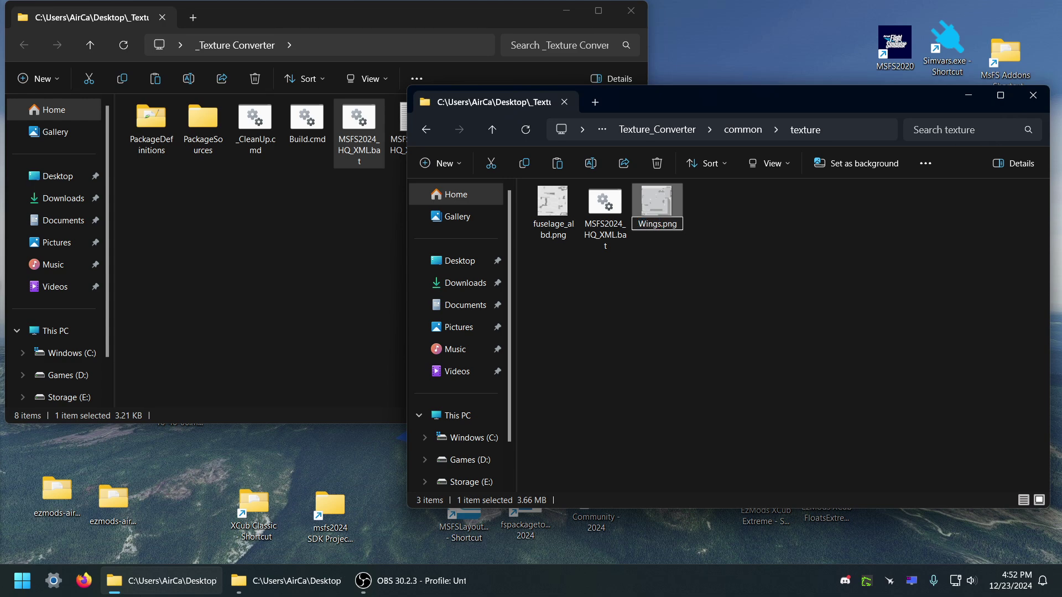
text(_albd)
key(Return)
- Run MSFS2024_HQ_XML.bat to generate the .PNG.XML files, then delete the script
click(606, 213)
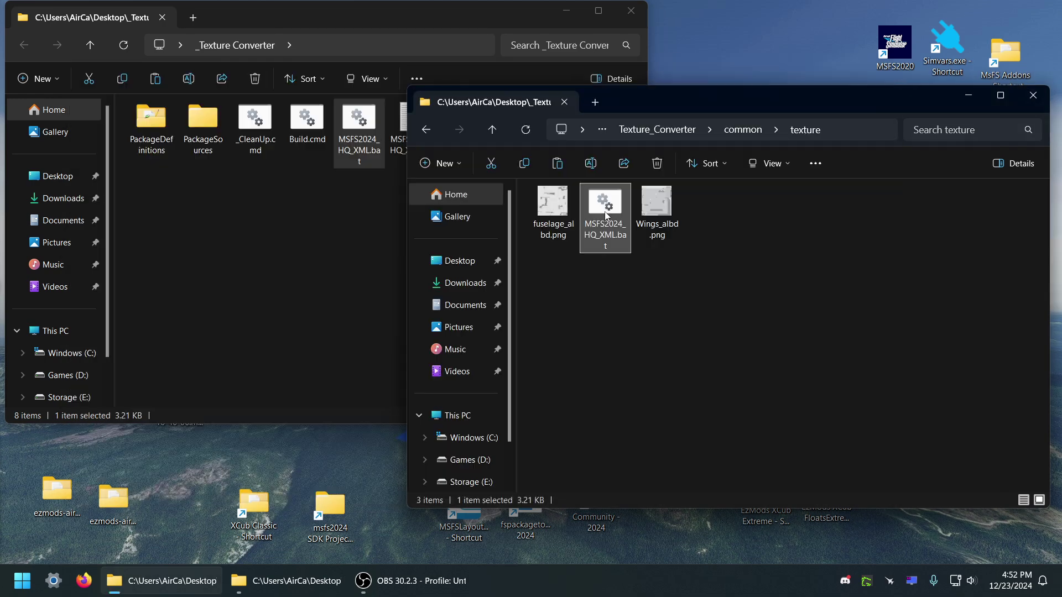
double_click(607, 215)
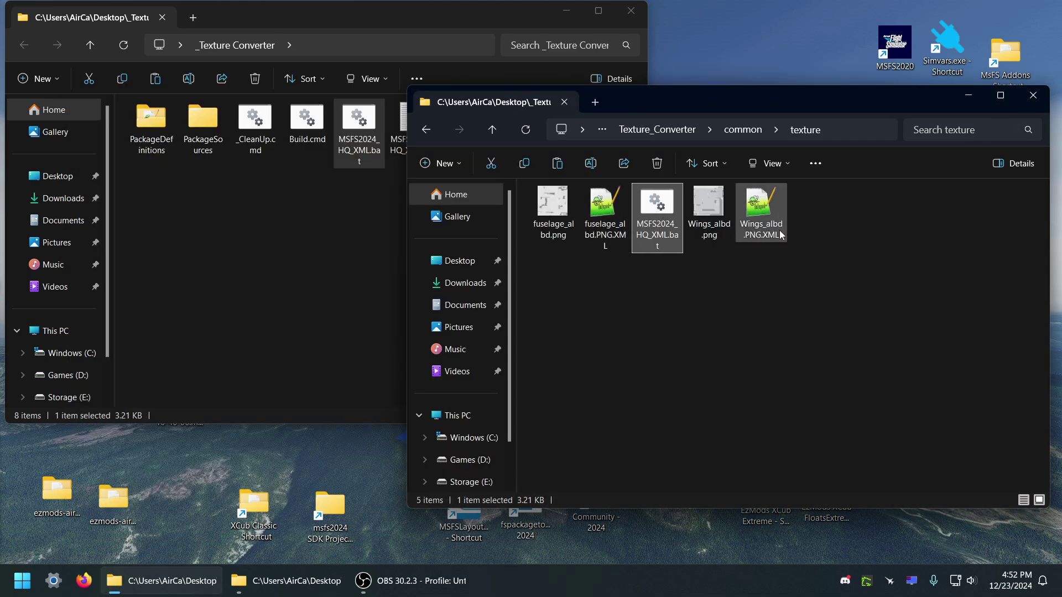
click(657, 164)
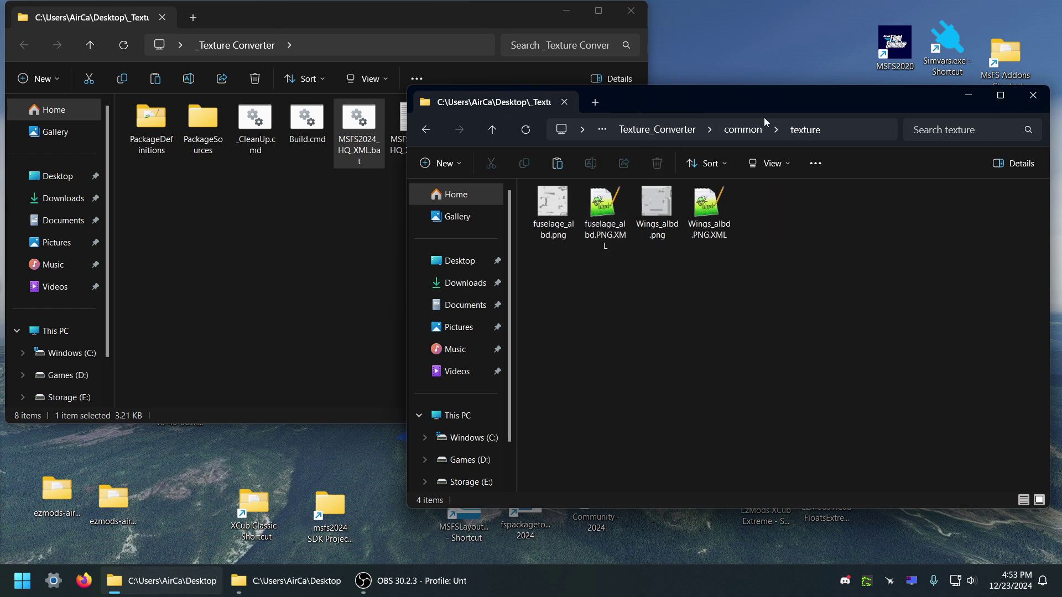
drag(744, 101, 665, 90)
- Go up to the _Texture Converter folder, close the duplicate window, and run Build.cmd
click(413, 118)
click(413, 118)
click(413, 119)
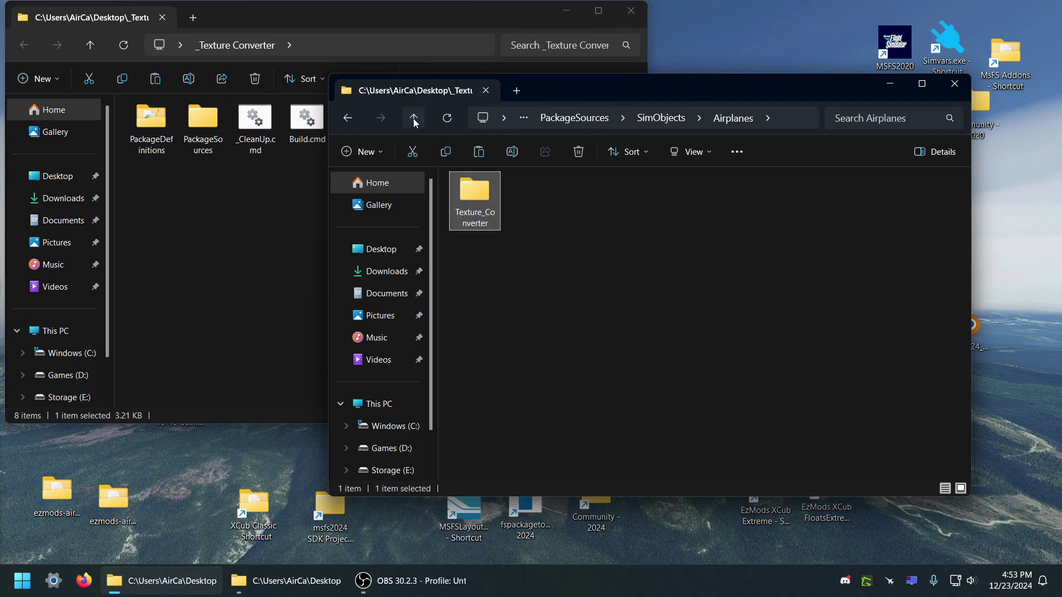
click(414, 119)
click(414, 118)
click(413, 118)
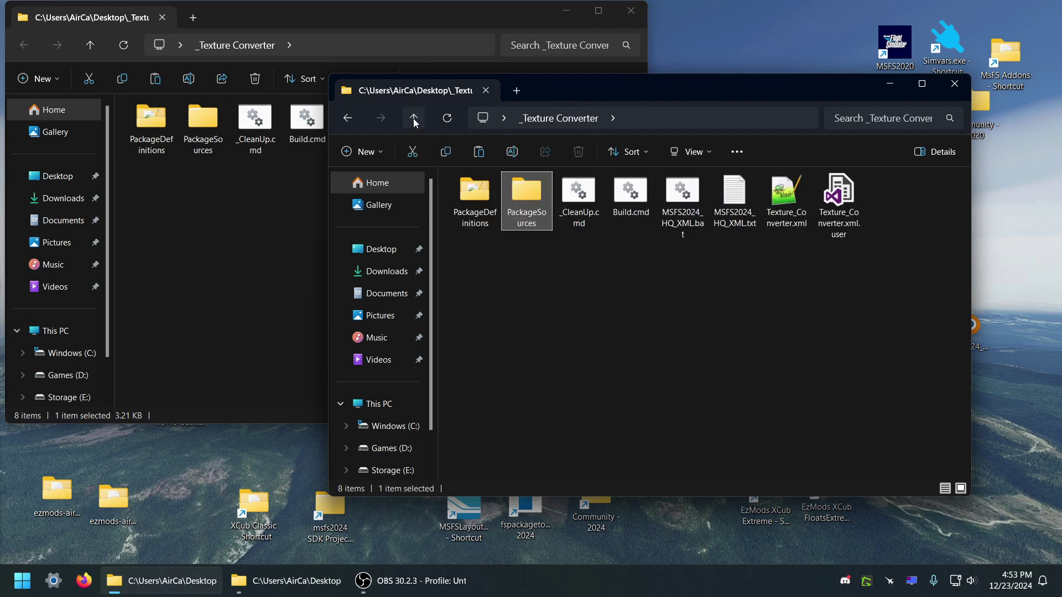
click(630, 11)
click(637, 314)
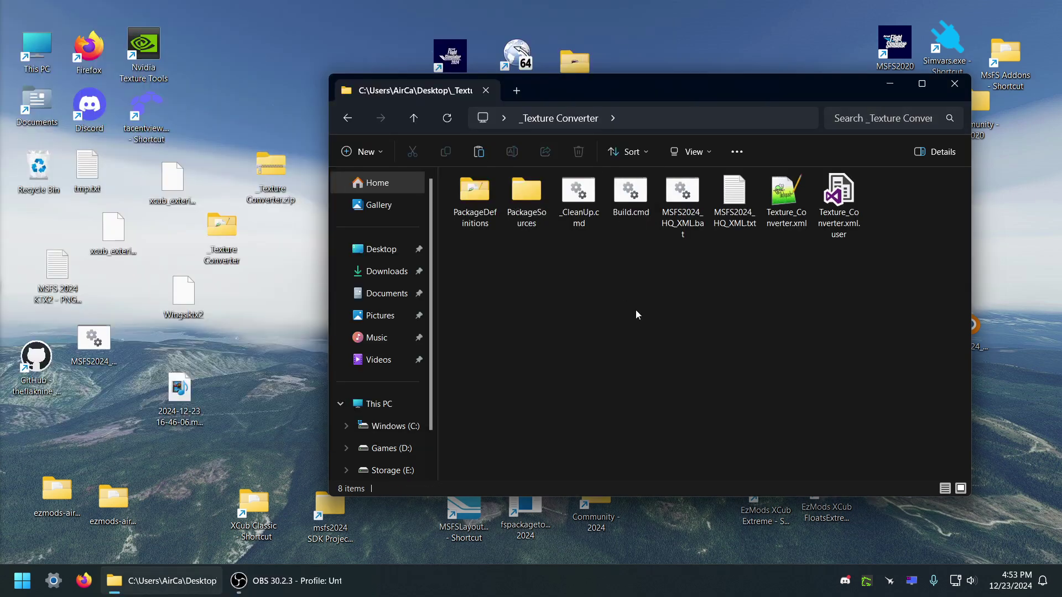
double_click(639, 208)
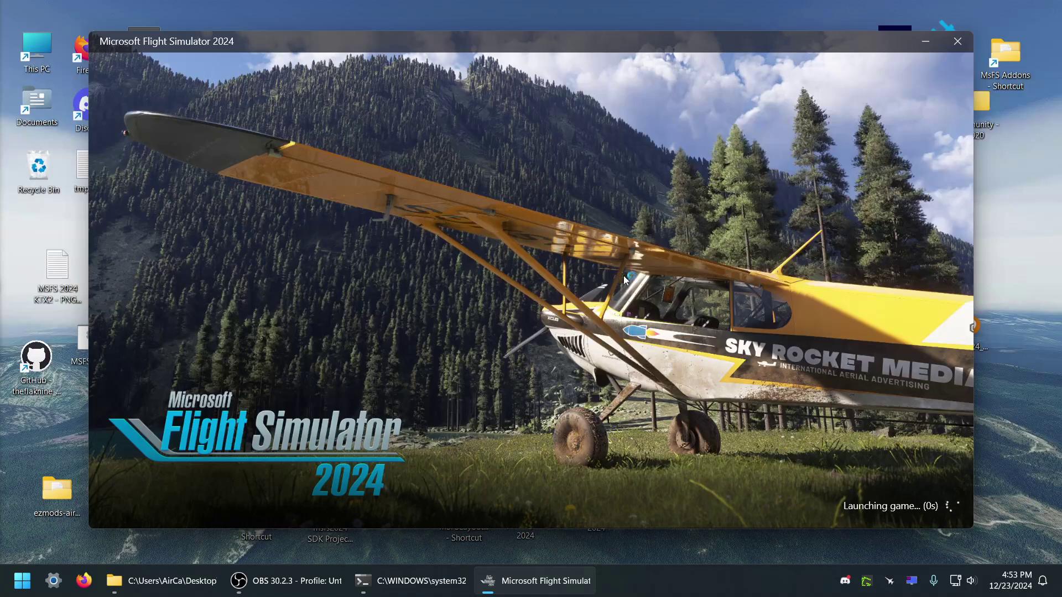
- Follow the fspackagetool build to 2 done, 0 failed, then check the Flight Simulator window
click(465, 575)
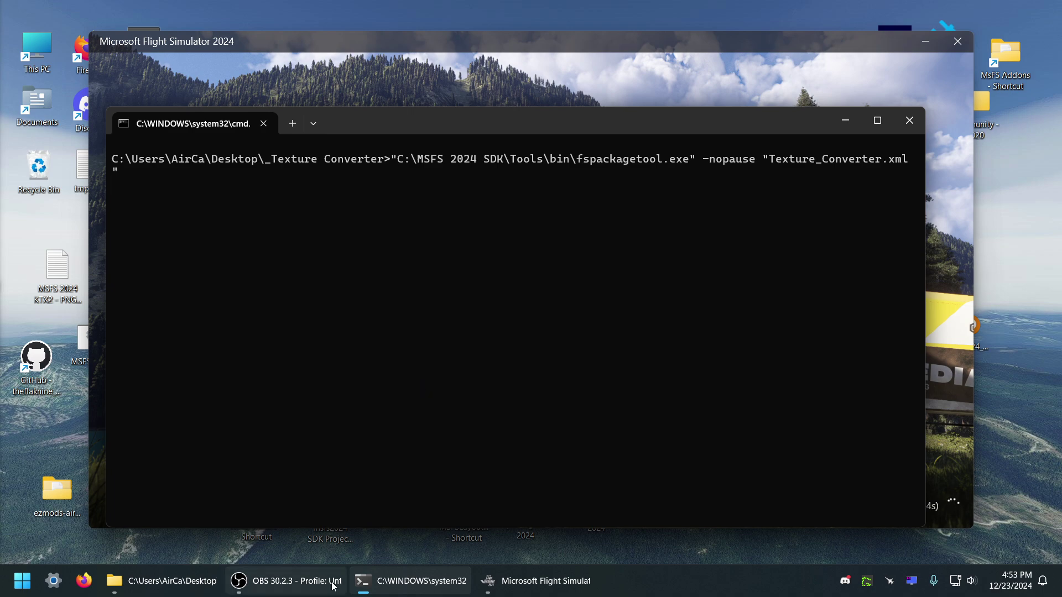
click(301, 584)
click(304, 586)
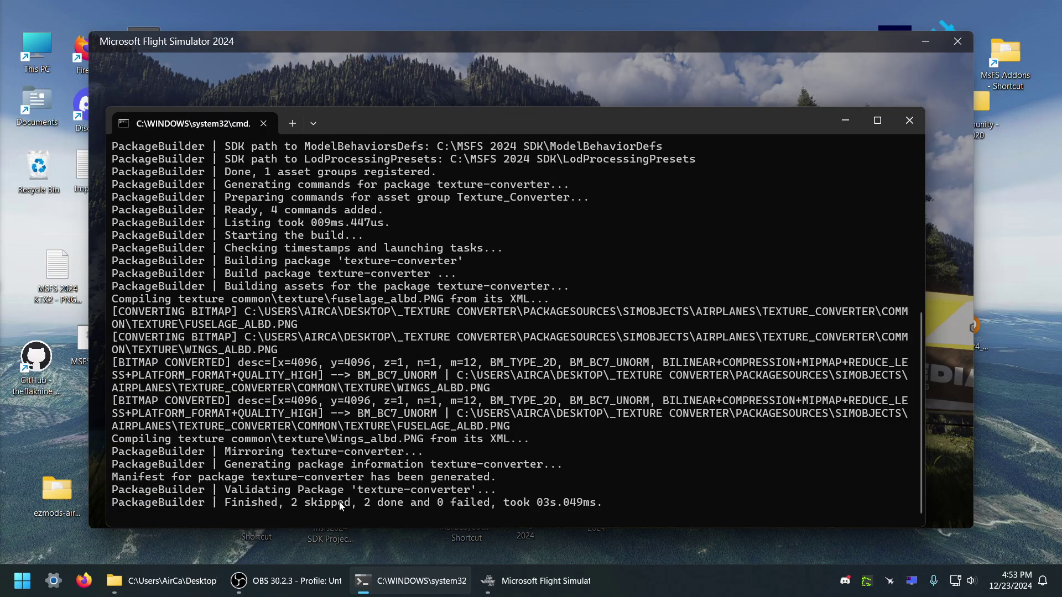
click(946, 454)
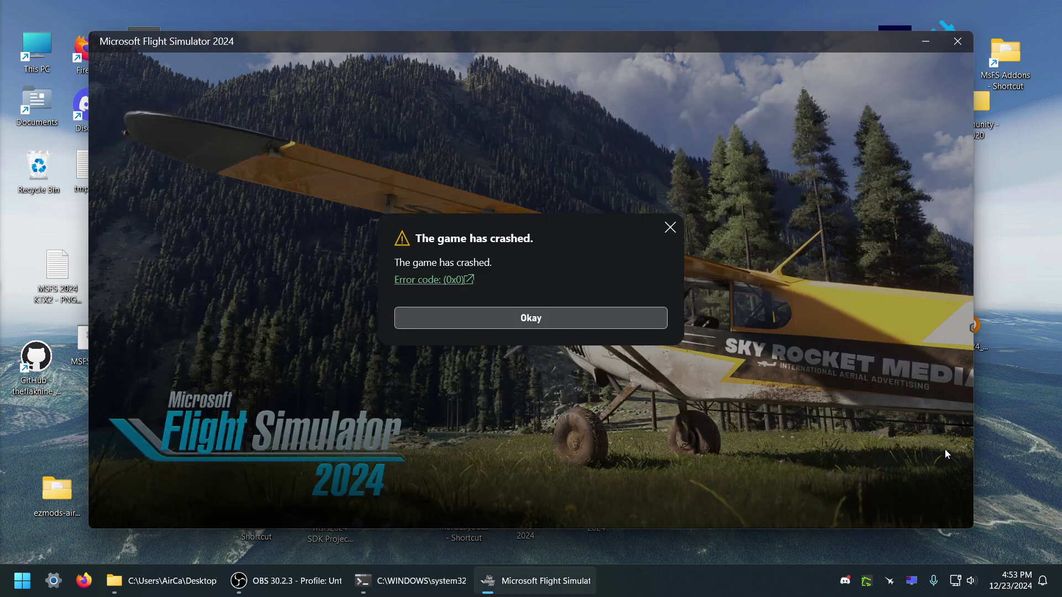
- Dismiss the simulator crash and browse into _Packages\texture-converter's texture folder to check the four KTX2/json files
click(590, 323)
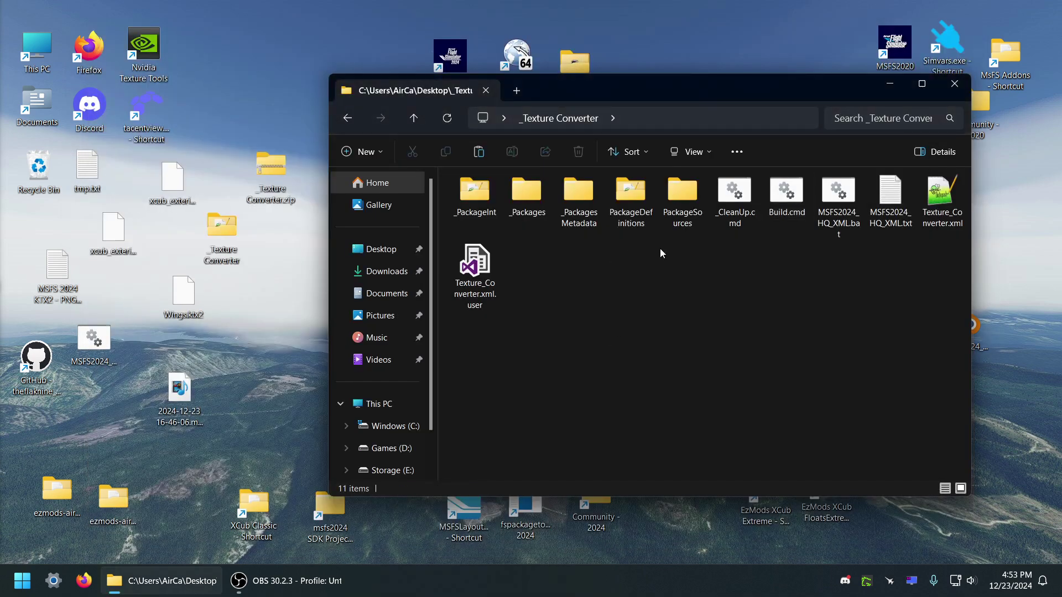
click(531, 199)
double_click(531, 199)
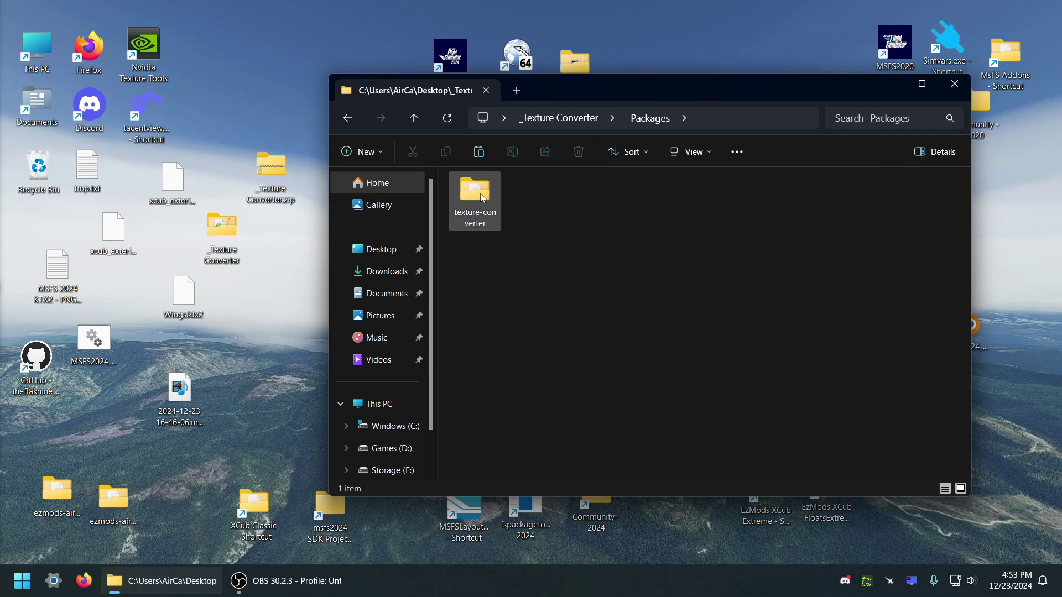
double_click(476, 193)
double_click(476, 194)
click(478, 197)
double_click(476, 195)
double_click(475, 195)
double_click(475, 195)
double_click(476, 195)
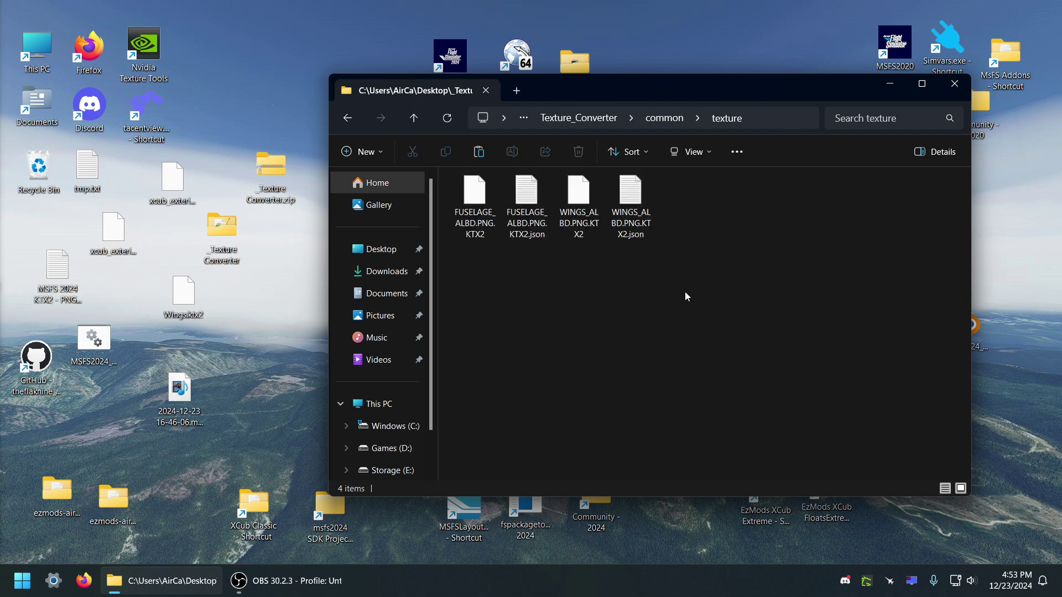
drag(664, 297, 464, 227)
click(495, 289)
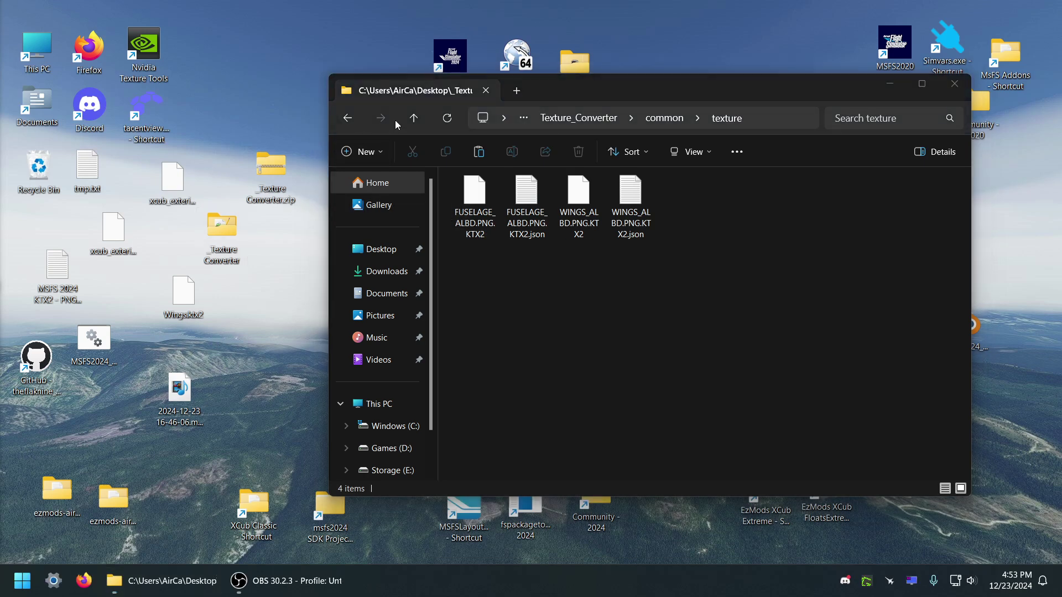
- Go back up to _Texture Converter and open the _Packages folder
click(413, 118)
click(413, 118)
click(413, 118)
click(413, 118)
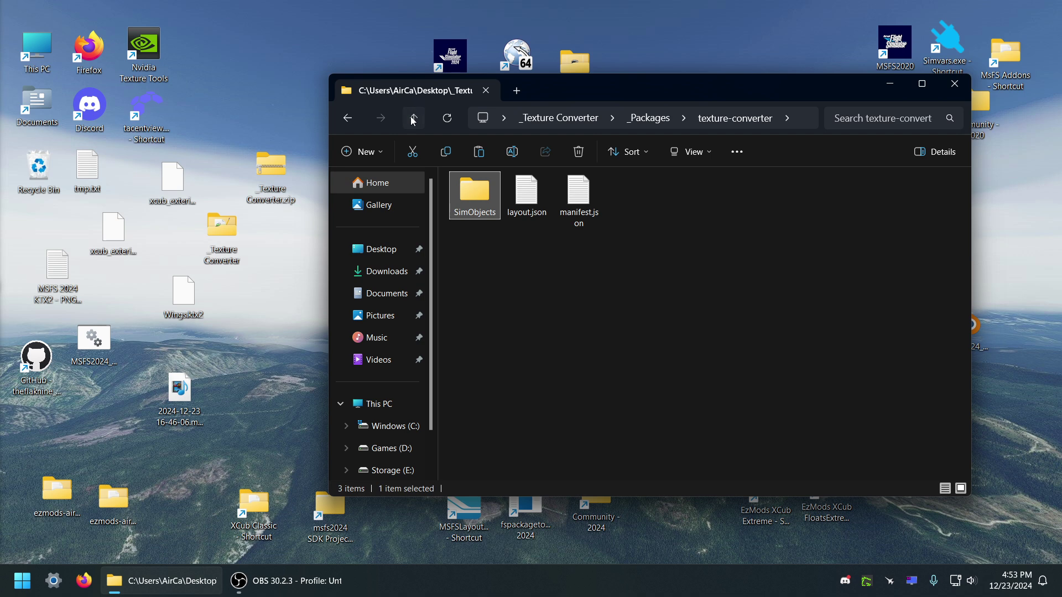
click(413, 118)
click(413, 118)
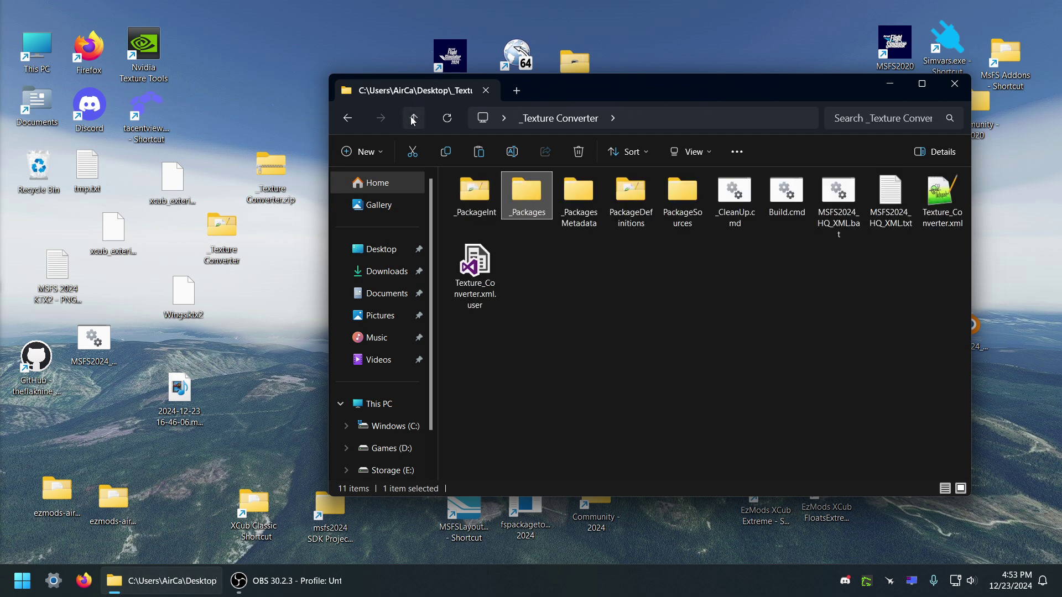
double_click(523, 191)
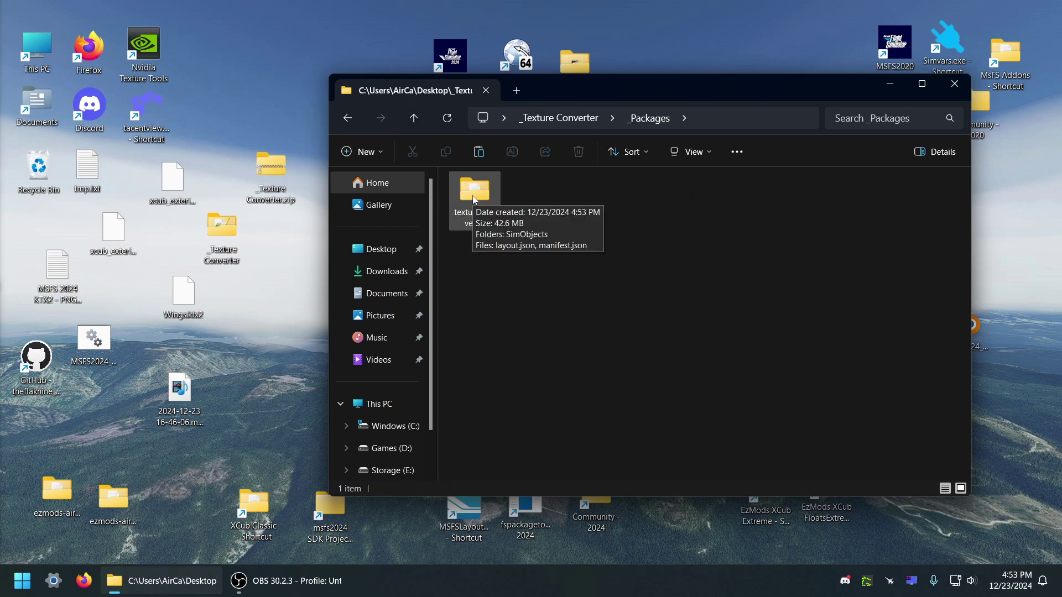
drag(716, 83, 603, 93)
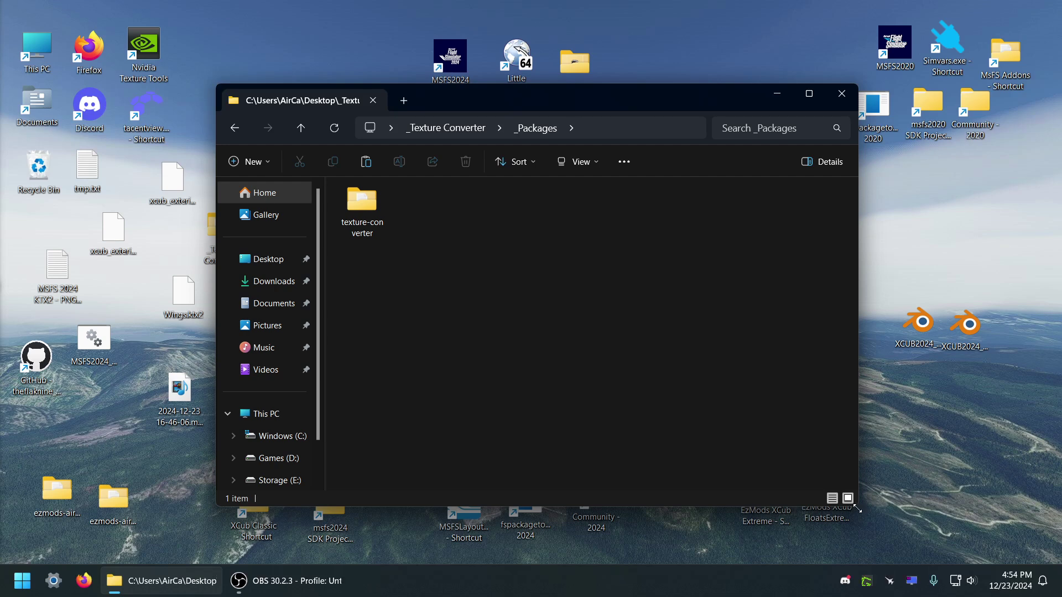
- Shrink and reposition the Explorer window, then bring OBS Studio to the front
drag(856, 508, 694, 439)
drag(447, 97, 690, 167)
click(282, 288)
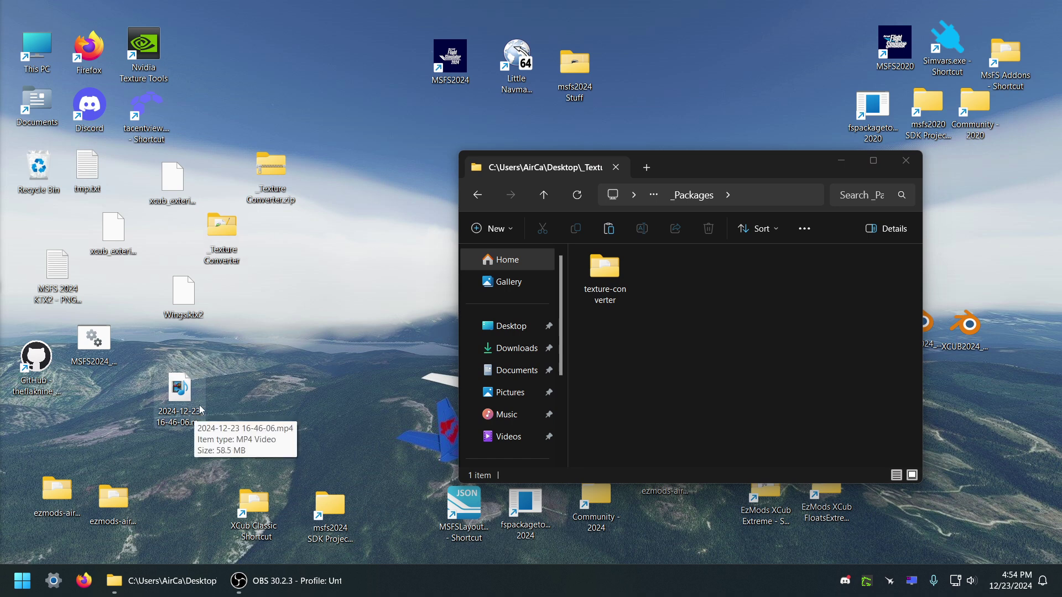
drag(747, 166, 578, 128)
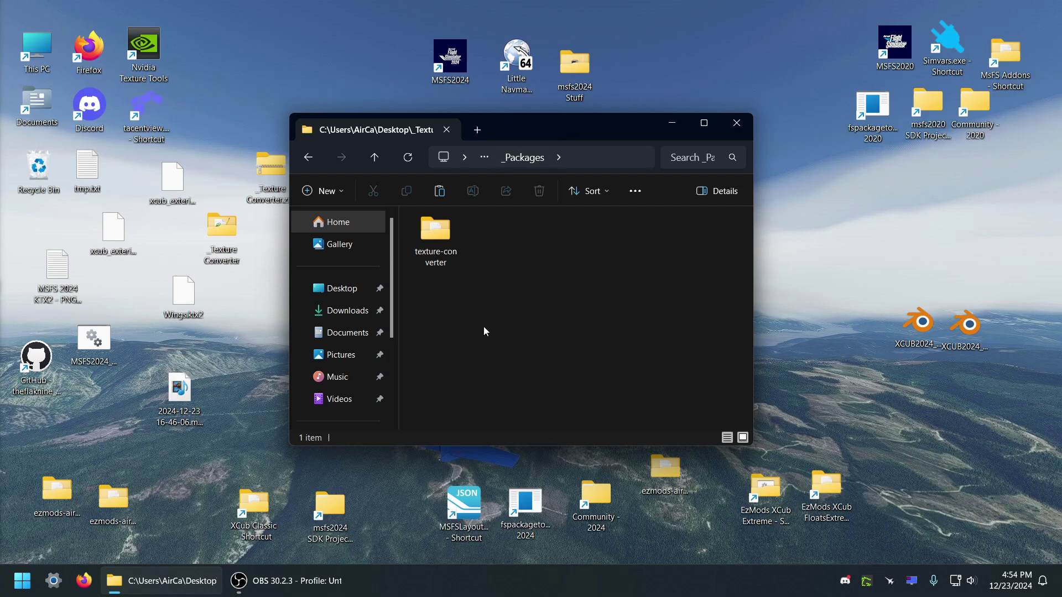
click(274, 581)
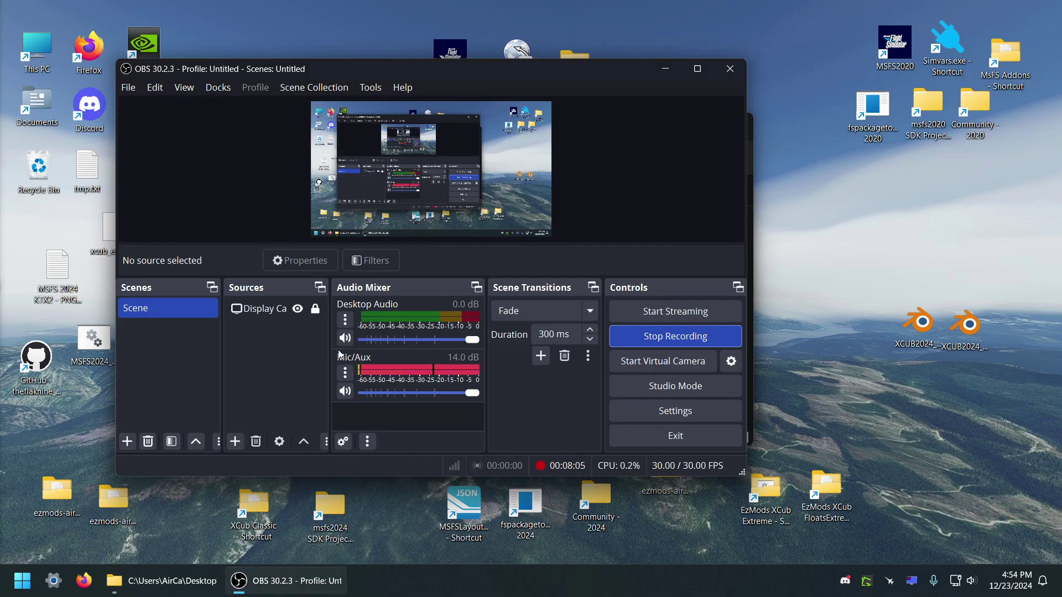